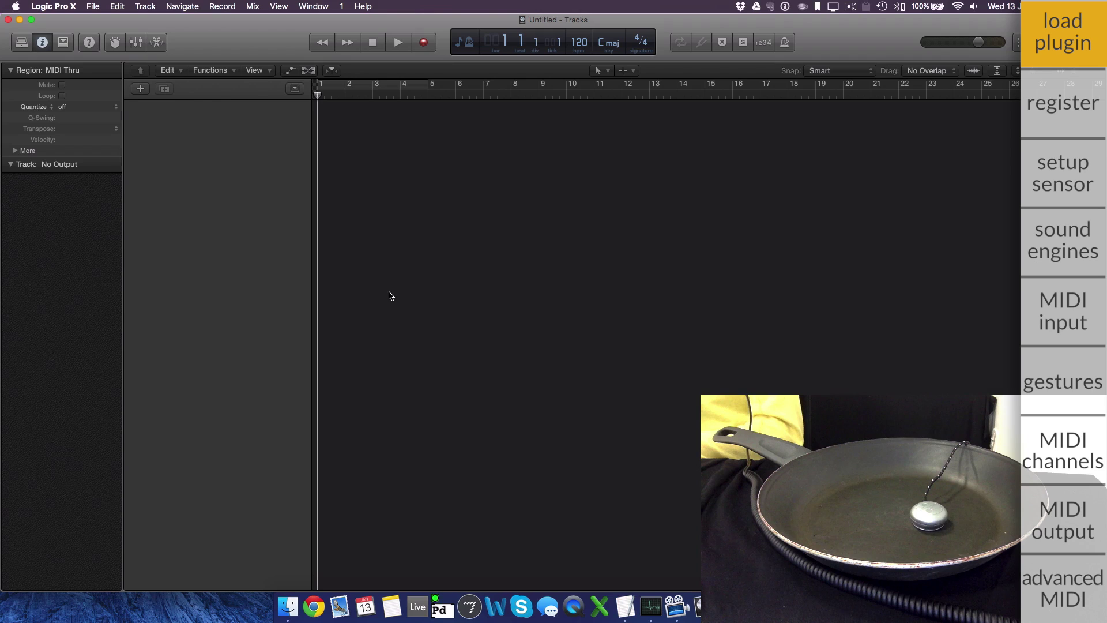
# Create an audio track, Audio 1, taking Input 1 and sending to Stereo Out.
pyautogui.press('alt+super+n')
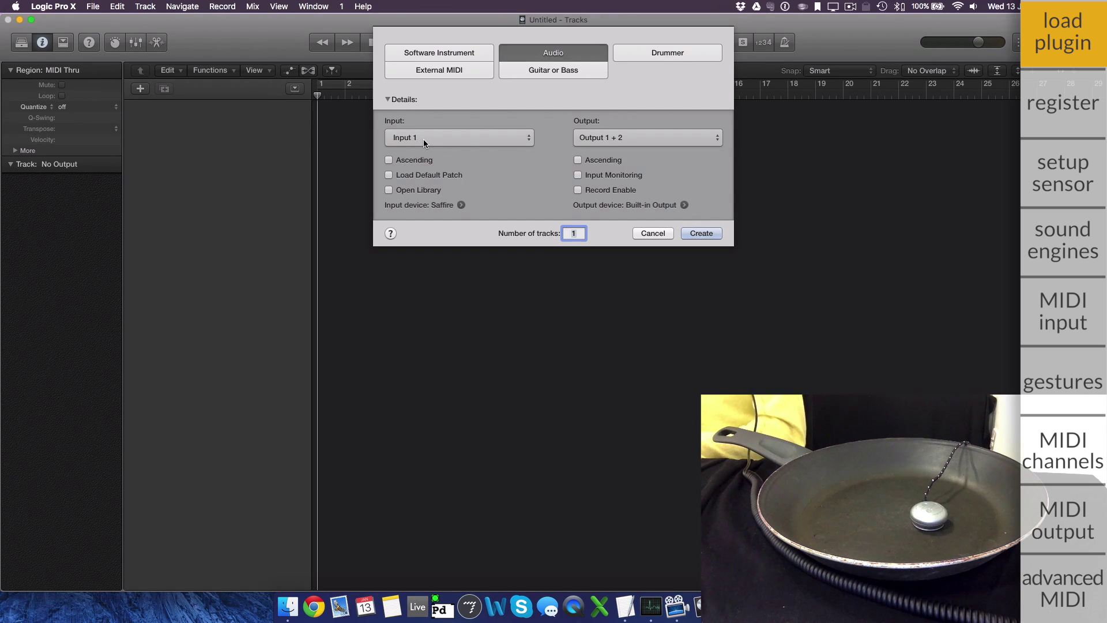
pyautogui.click(700, 235)
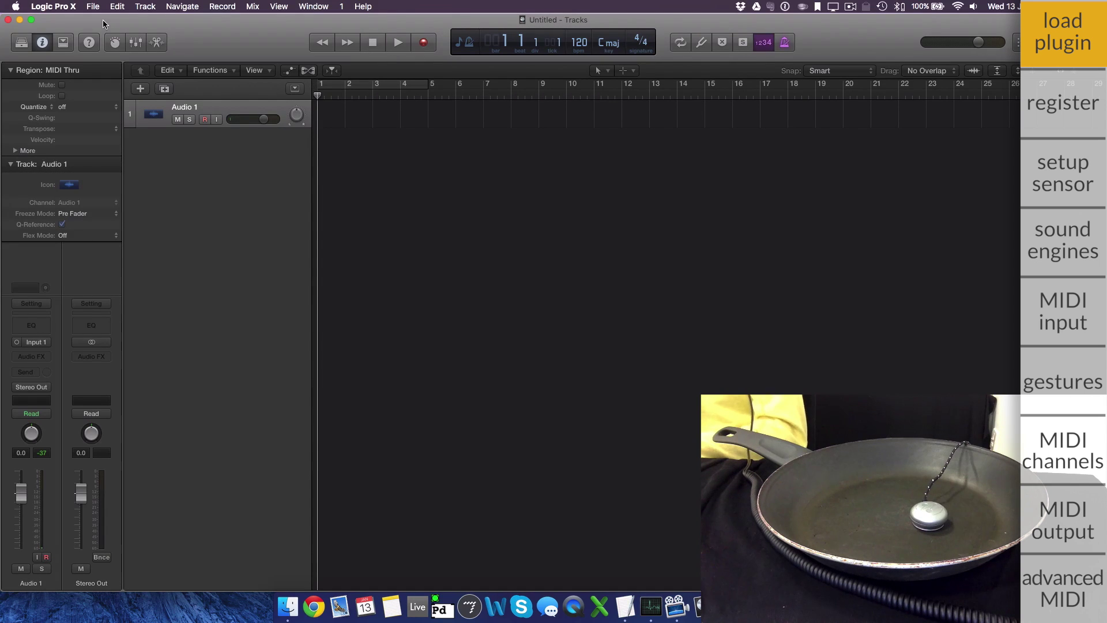
pyautogui.click(54, 8)
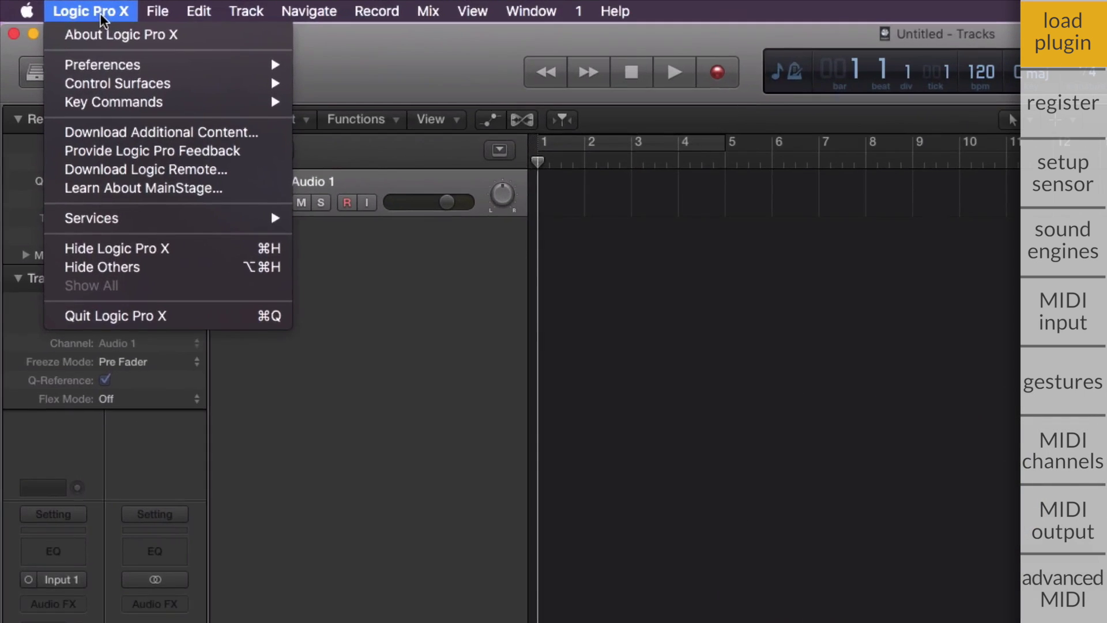
pyautogui.moveTo(102, 64)
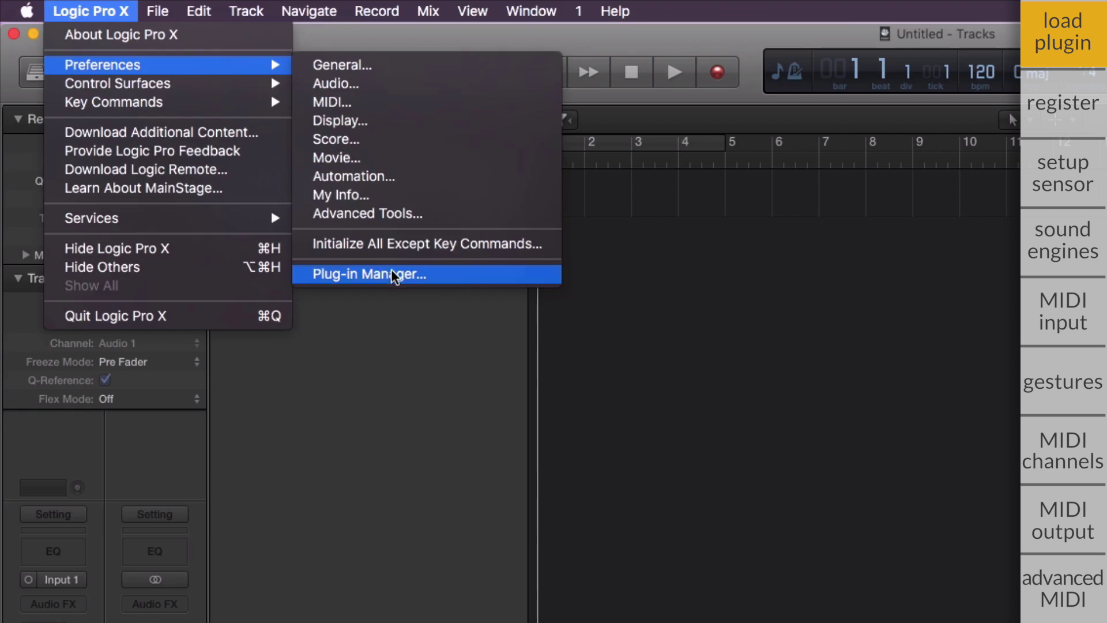
pyautogui.click(395, 276)
pyautogui.scroll(-5, 568, 315)
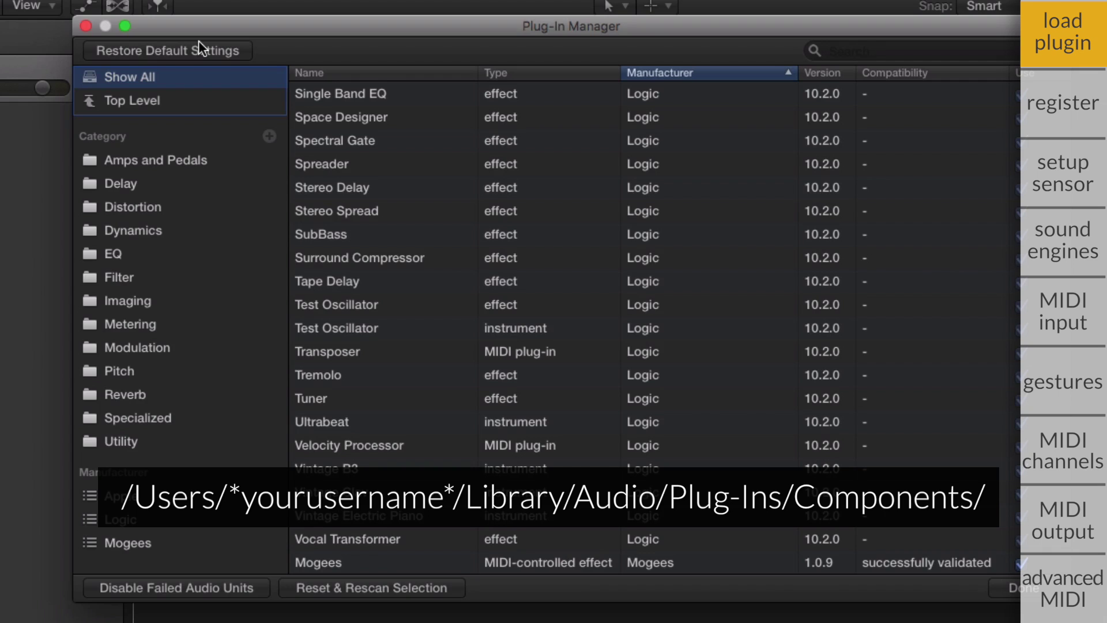
pyautogui.click(86, 27)
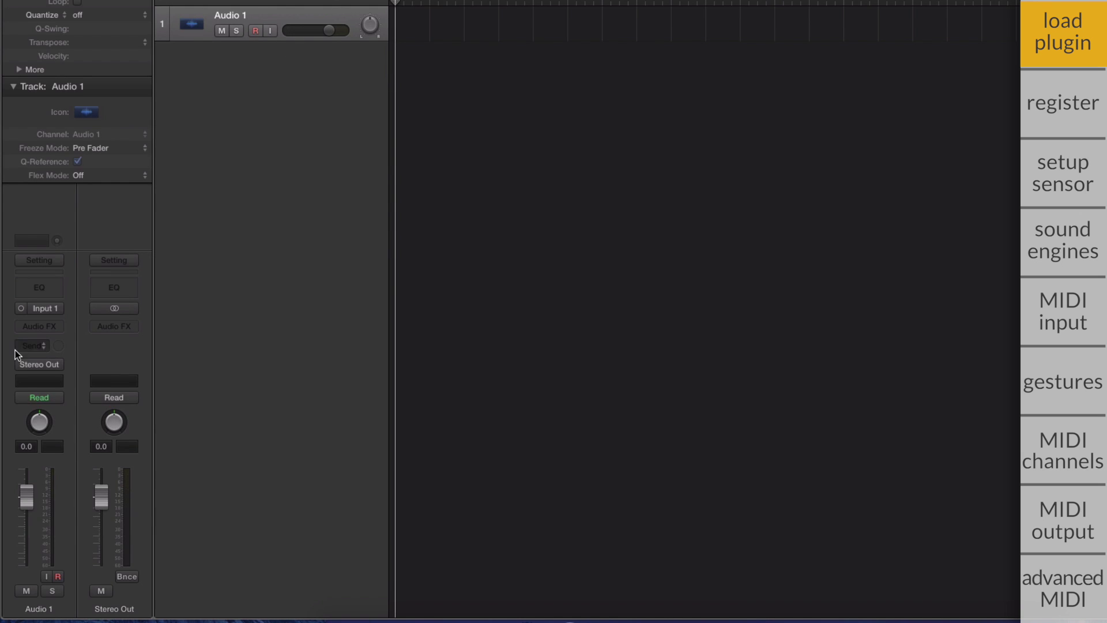
# Insert the Mogees Mono->Stereo Audio Unit on Audio 1's Audio FX slot.
pyautogui.click(36, 327)
pyautogui.moveTo(164, 512)
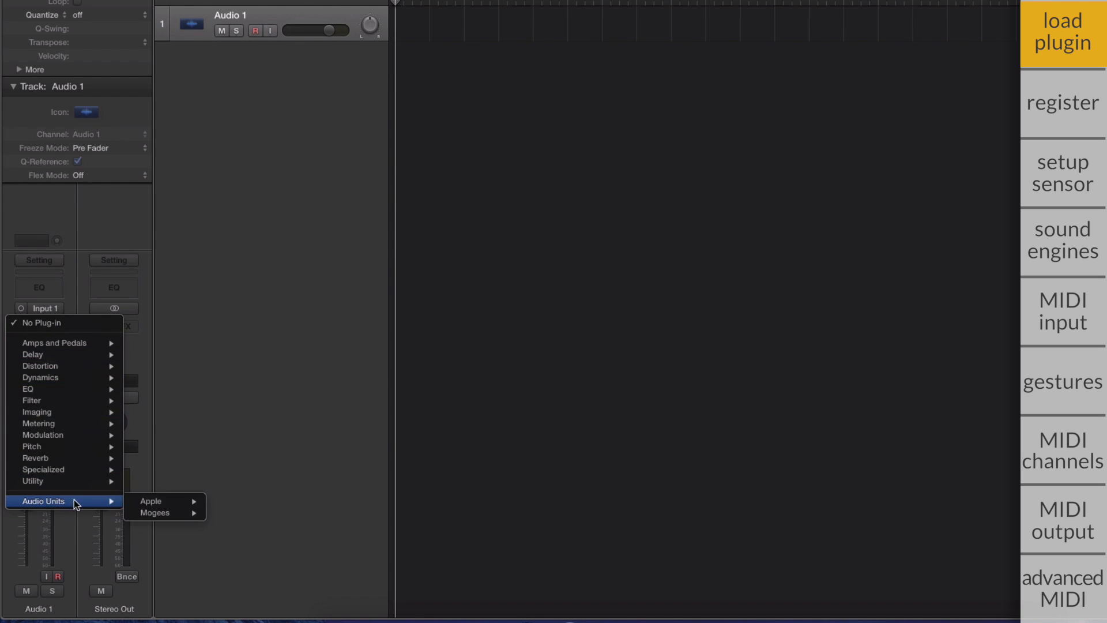
pyautogui.moveTo(240, 513)
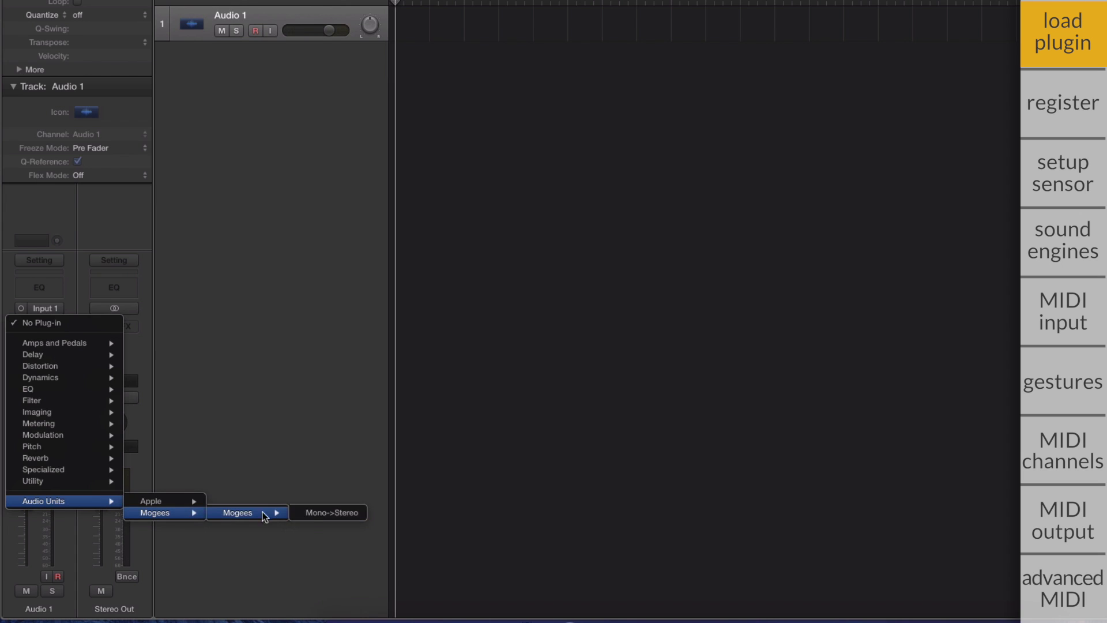
pyautogui.click(327, 513)
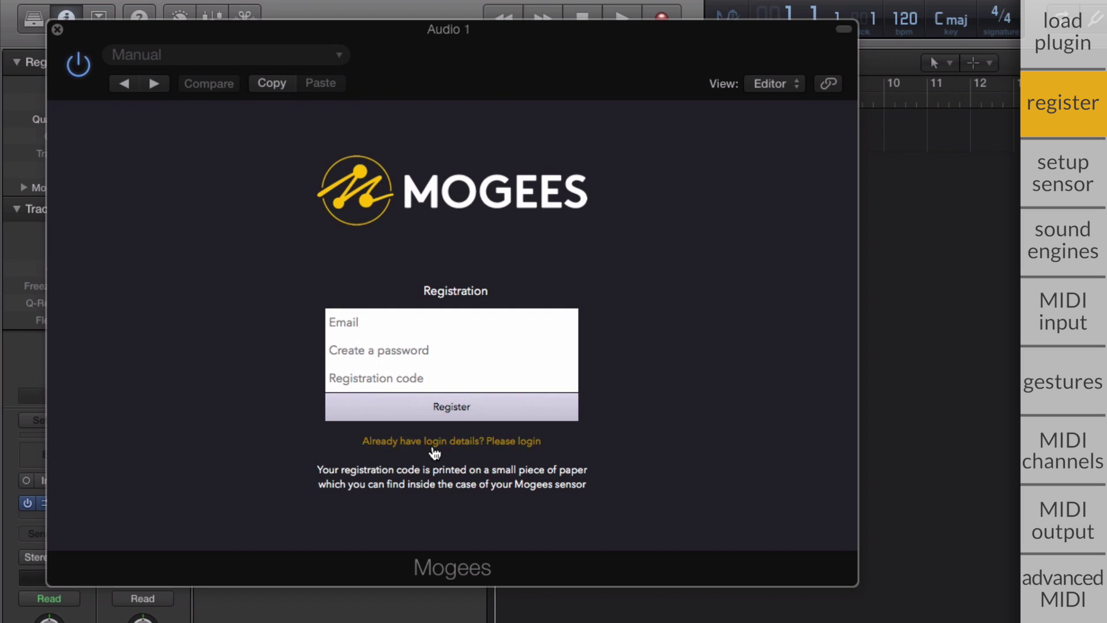
# Start filling in the Mogees registration form at the Email field.
pyautogui.click(339, 318)
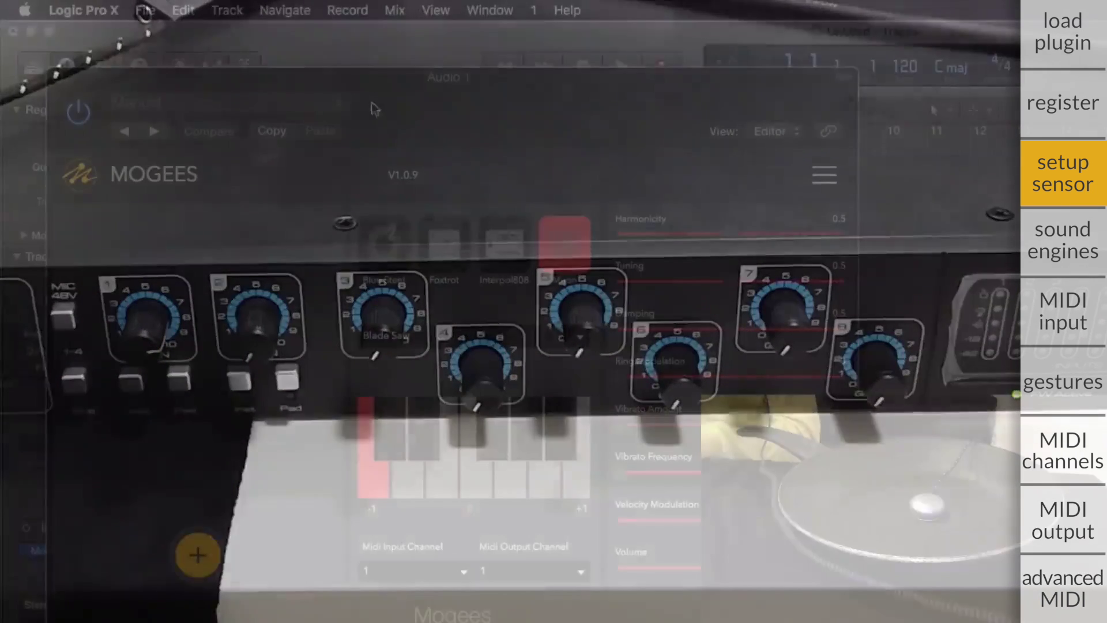
pyautogui.moveTo(94, 59)
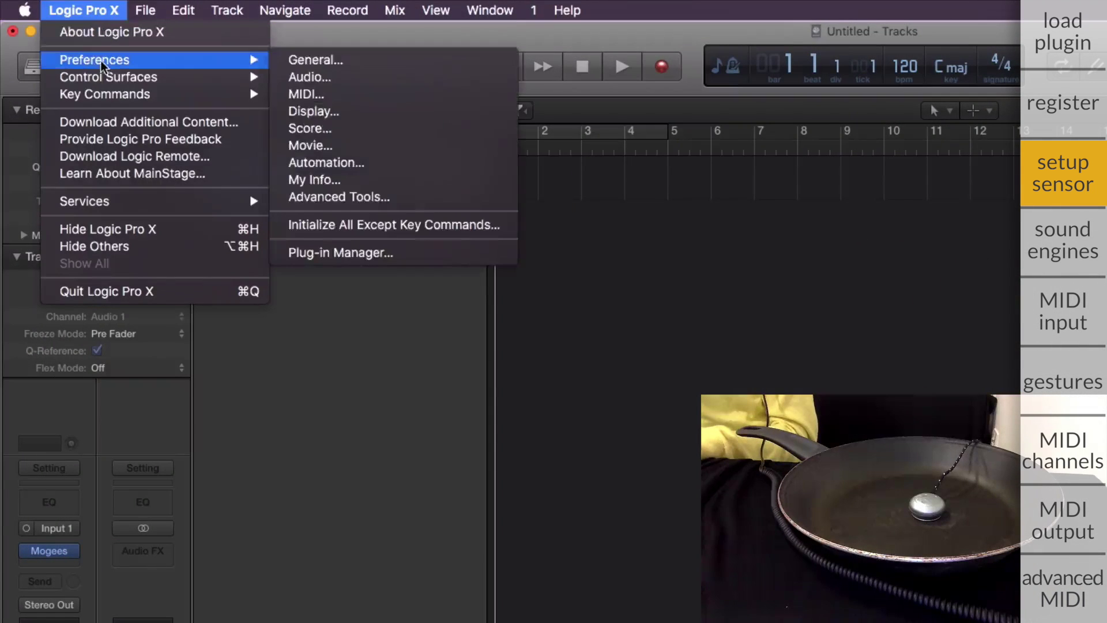
# Confirm in the Audio preferences that Saffire is the input device.
pyautogui.click(342, 79)
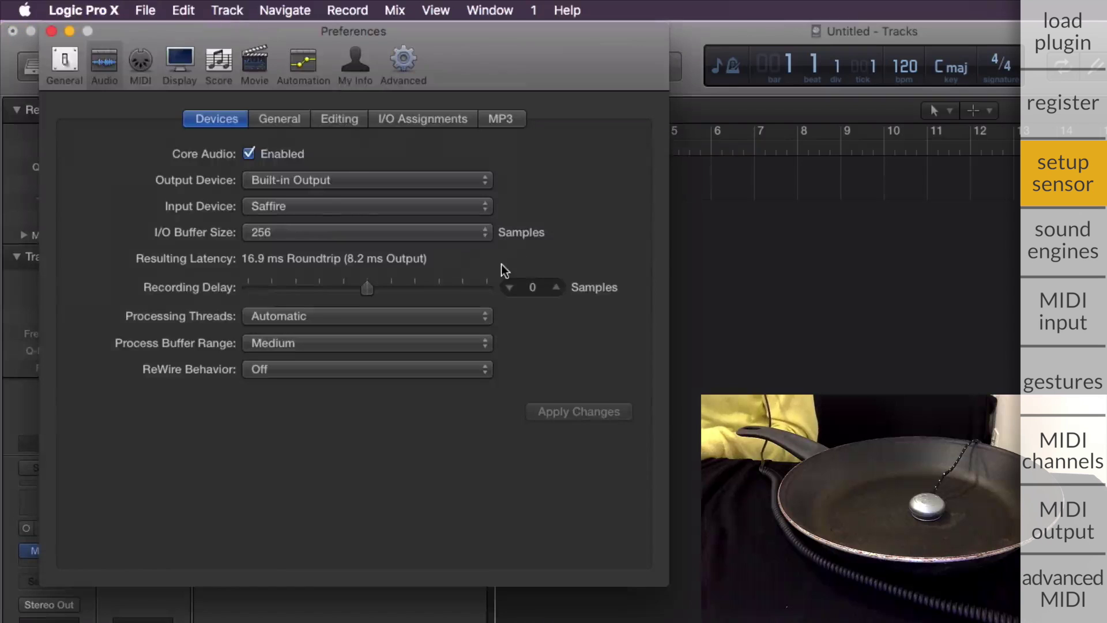
pyautogui.click(327, 207)
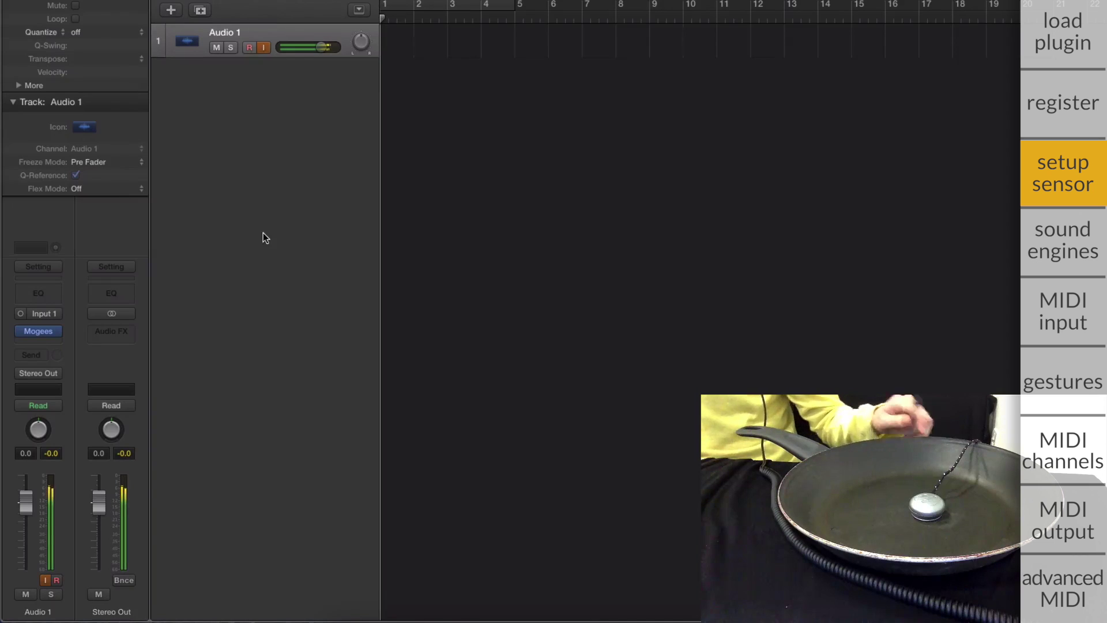
# Open Mogees and audition the Interpol808, Foxtrot and Blue Steel engines, including Interpol808's Cowbell.
pyautogui.click(37, 331)
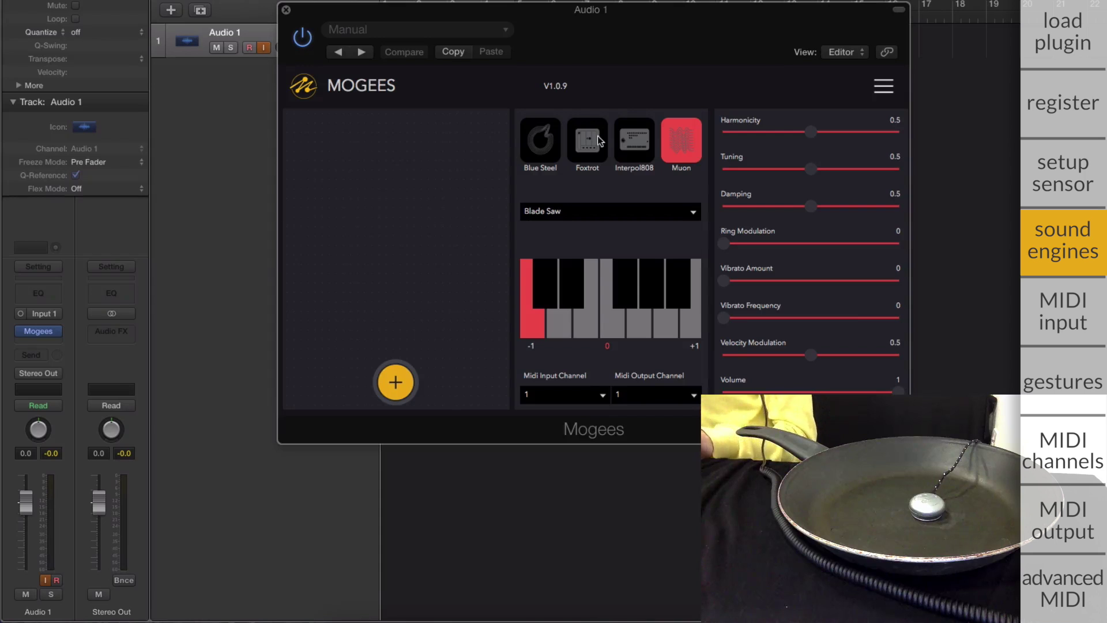
pyautogui.click(626, 148)
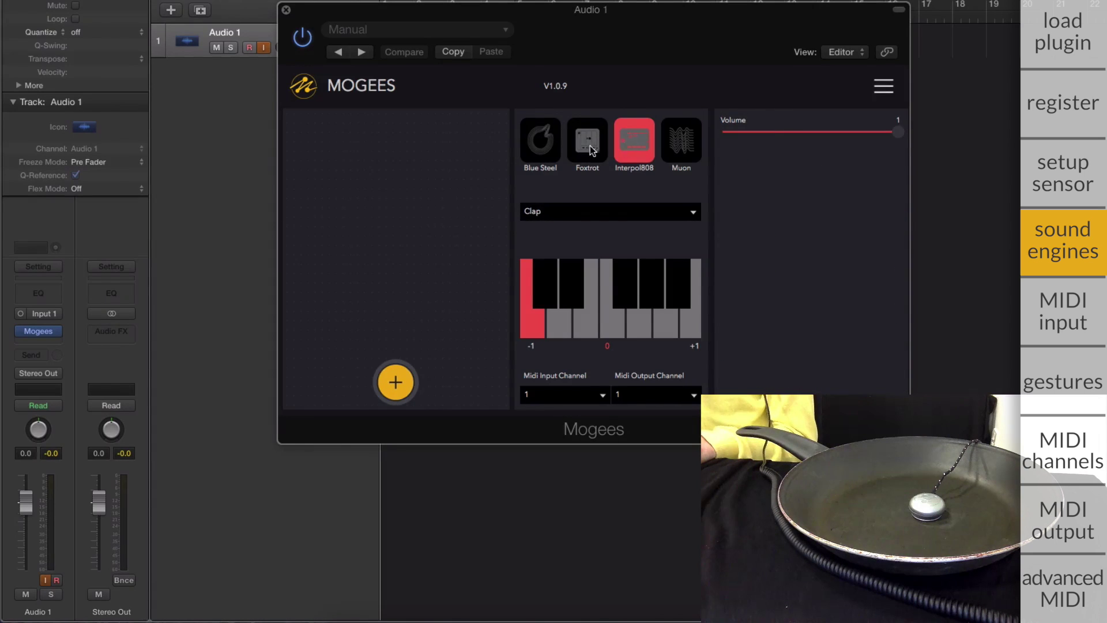
pyautogui.click(588, 145)
pyautogui.click(546, 146)
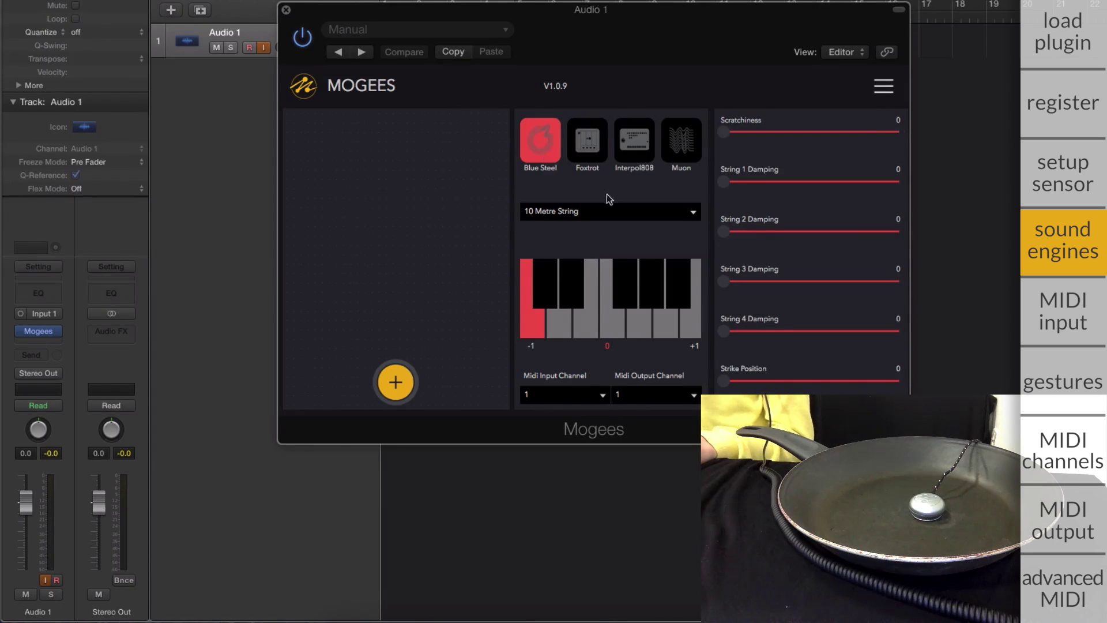
pyautogui.click(581, 212)
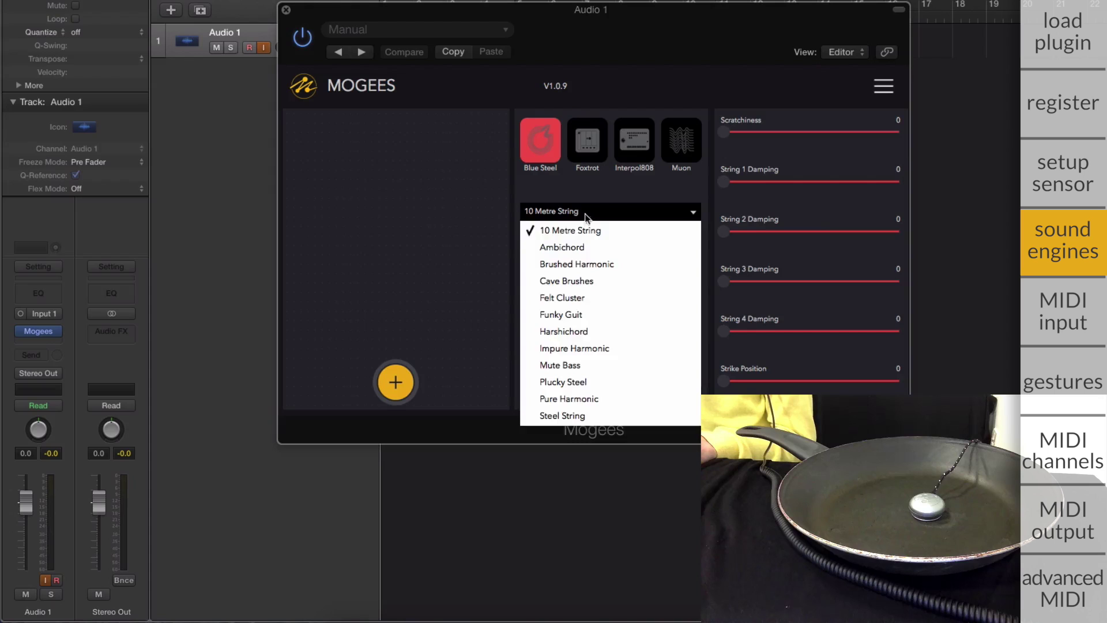
pyautogui.click(593, 331)
pyautogui.click(644, 158)
pyautogui.click(643, 213)
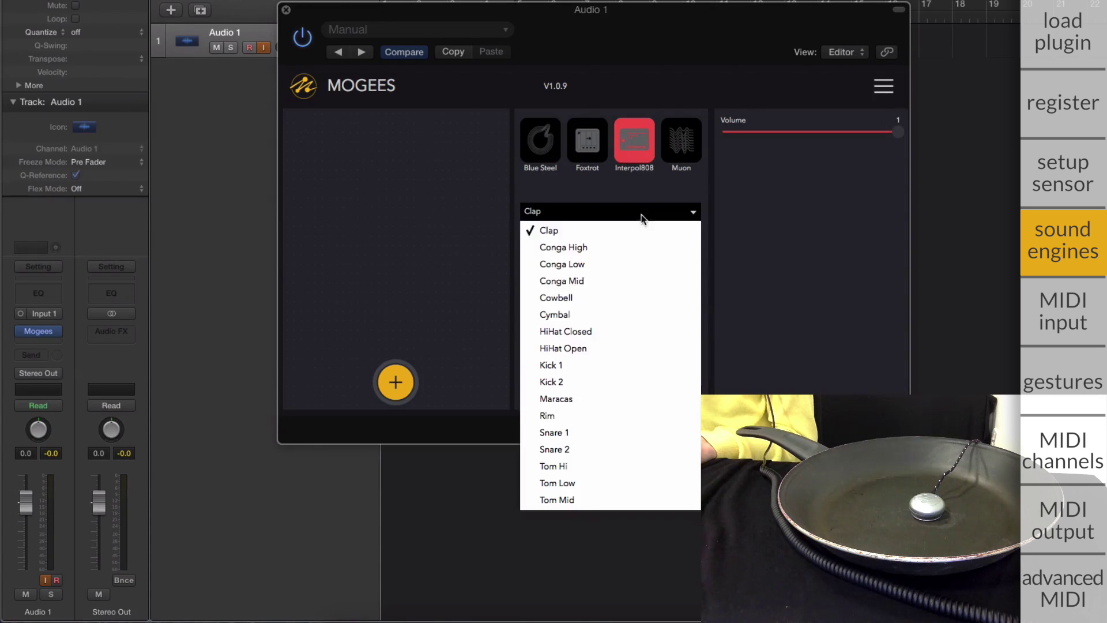
pyautogui.click(604, 299)
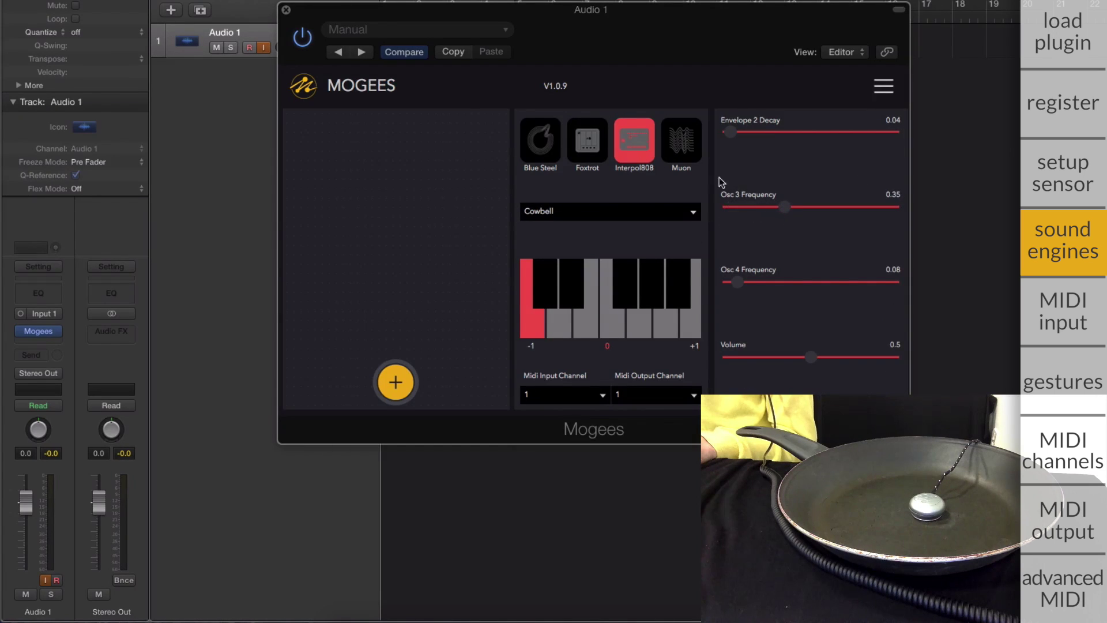
# Load Blue Steel's Funky Guit preset and raise both String Damping values to about 0.64.
pyautogui.click(540, 143)
pyautogui.click(581, 211)
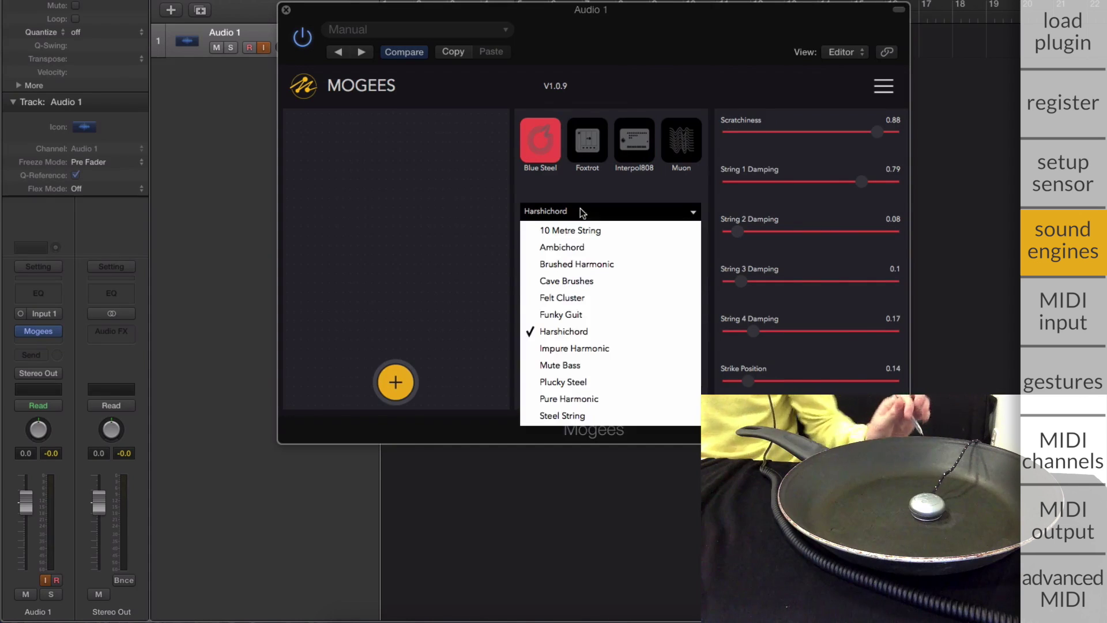
pyautogui.click(566, 314)
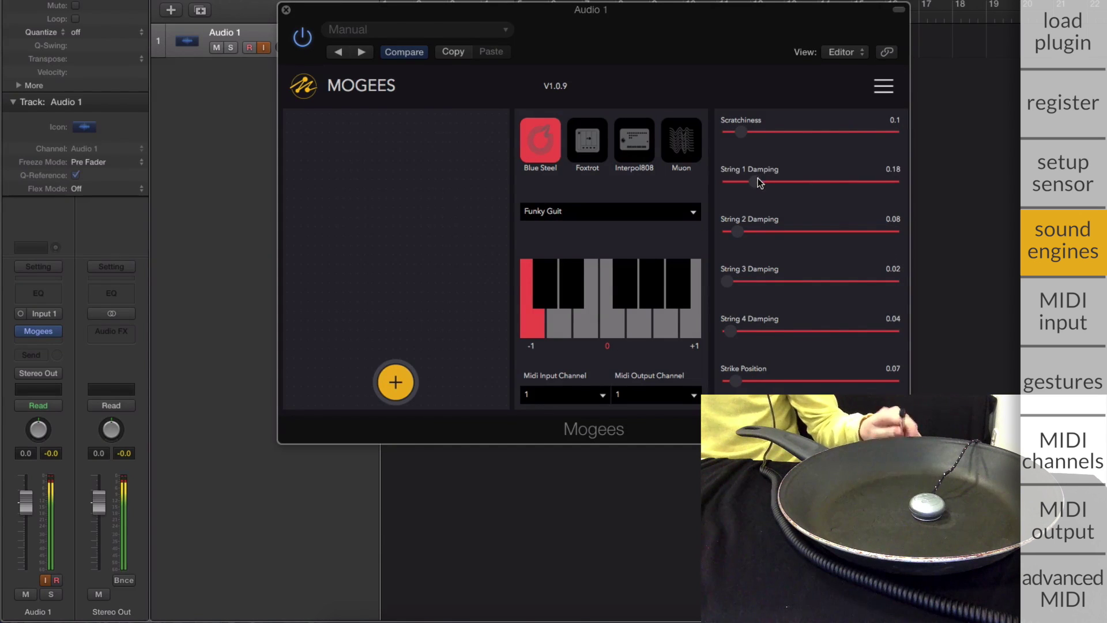
pyautogui.moveTo(758, 182); pyautogui.dragTo(825, 183)
pyautogui.moveTo(737, 232)
pyautogui.mouseDown()
pyautogui.moveTo(842, 235)
pyautogui.moveTo(833, 234)
pyautogui.mouseUp()
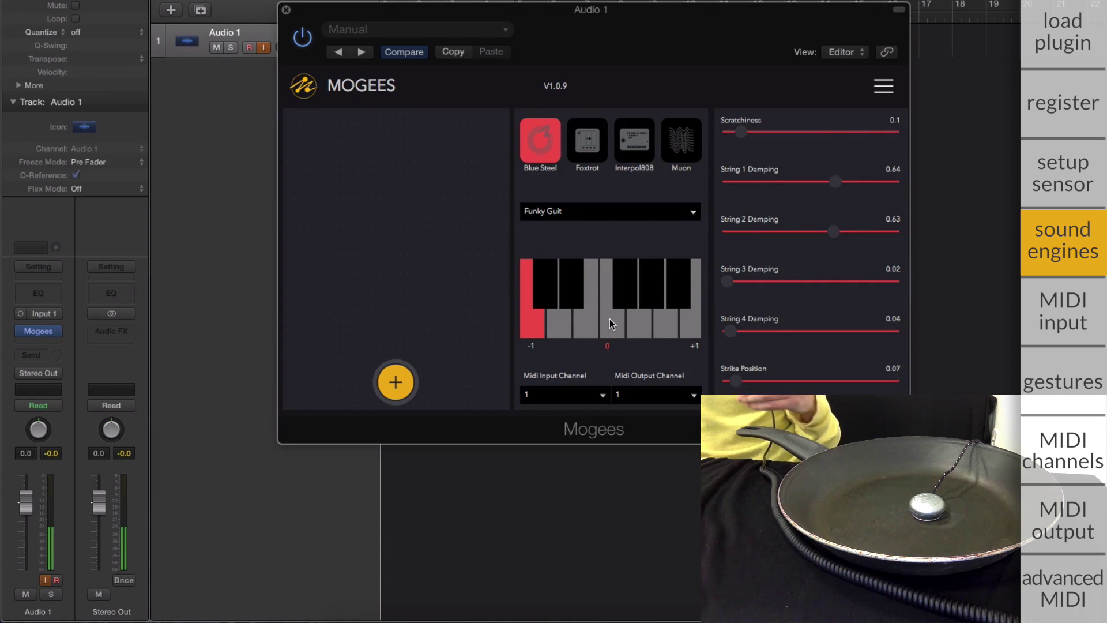
# Choose the note the sensor plays, shifting the keyboard range by one octave.
pyautogui.click(611, 321)
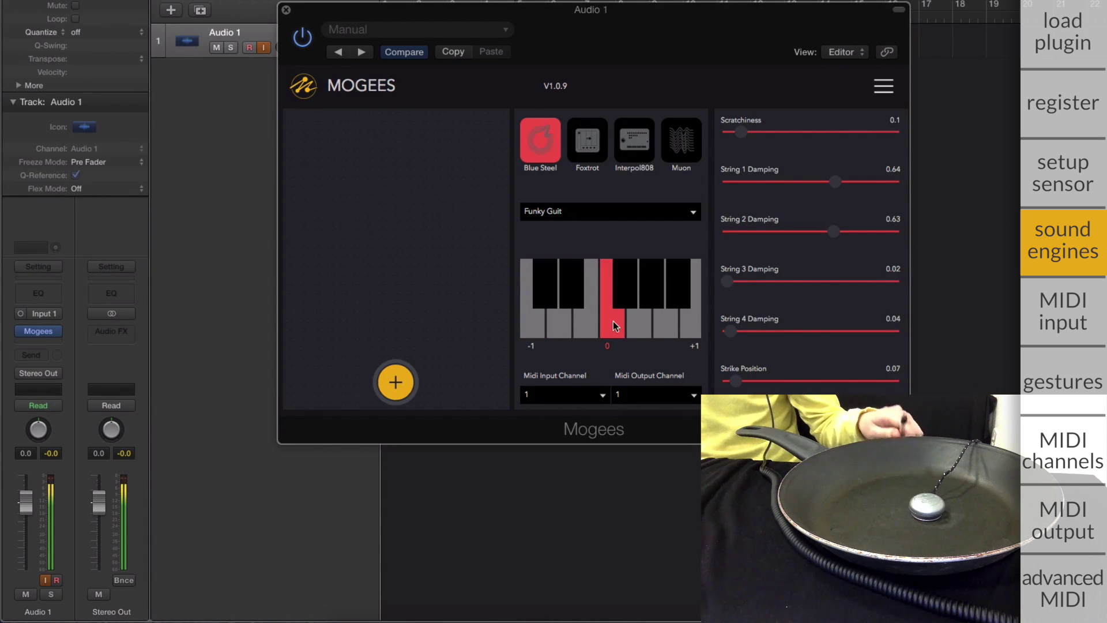
pyautogui.click(660, 326)
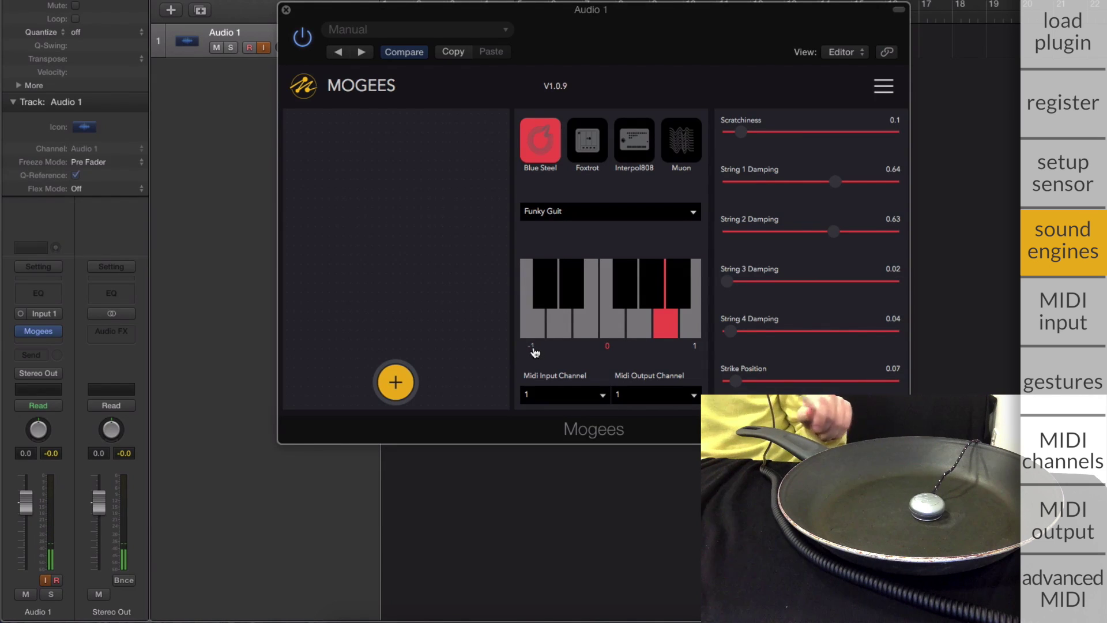
pyautogui.moveTo(534, 351)
pyautogui.mouseDown()
pyautogui.moveTo(696, 354)
pyautogui.moveTo(533, 330)
pyautogui.moveTo(548, 344)
pyautogui.mouseUp()
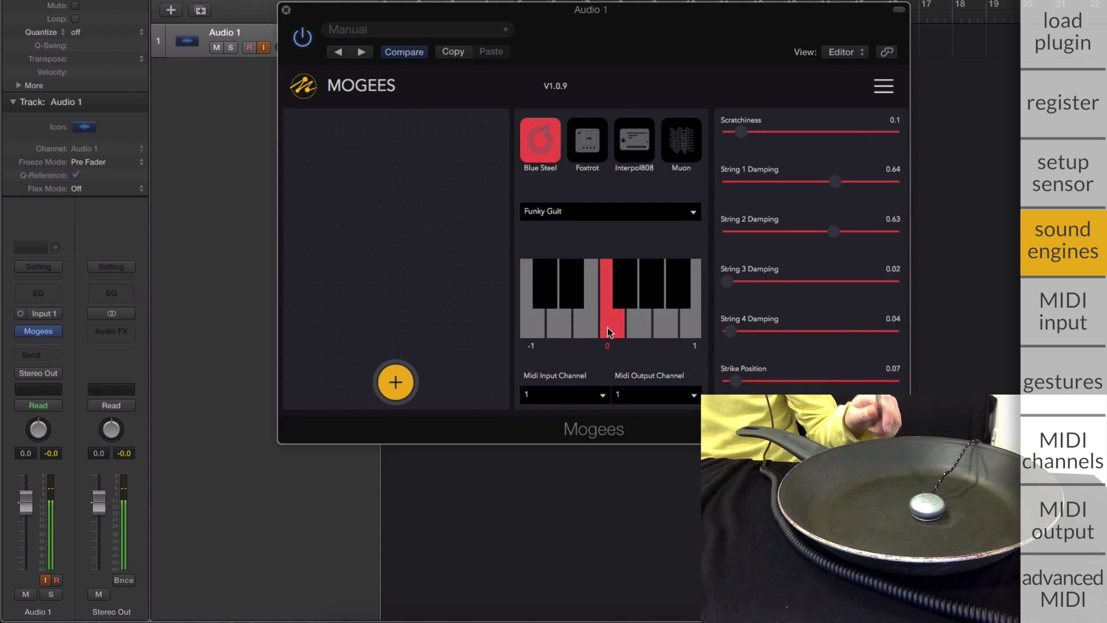
pyautogui.click(553, 329)
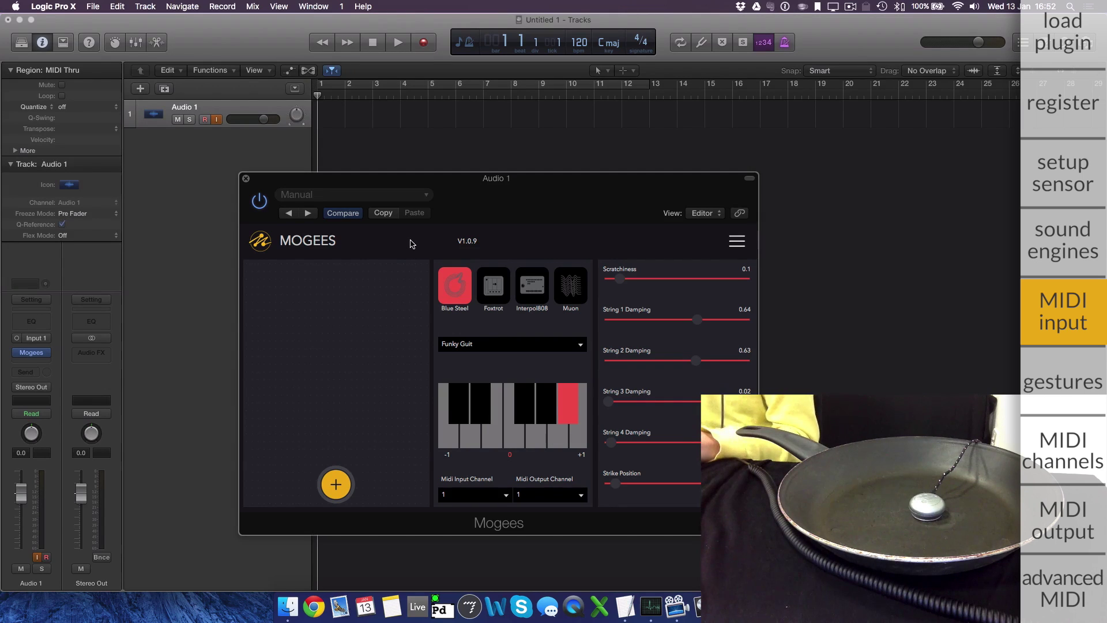
# Close the Mogees window and add a new external MIDI track.
pyautogui.click(246, 179)
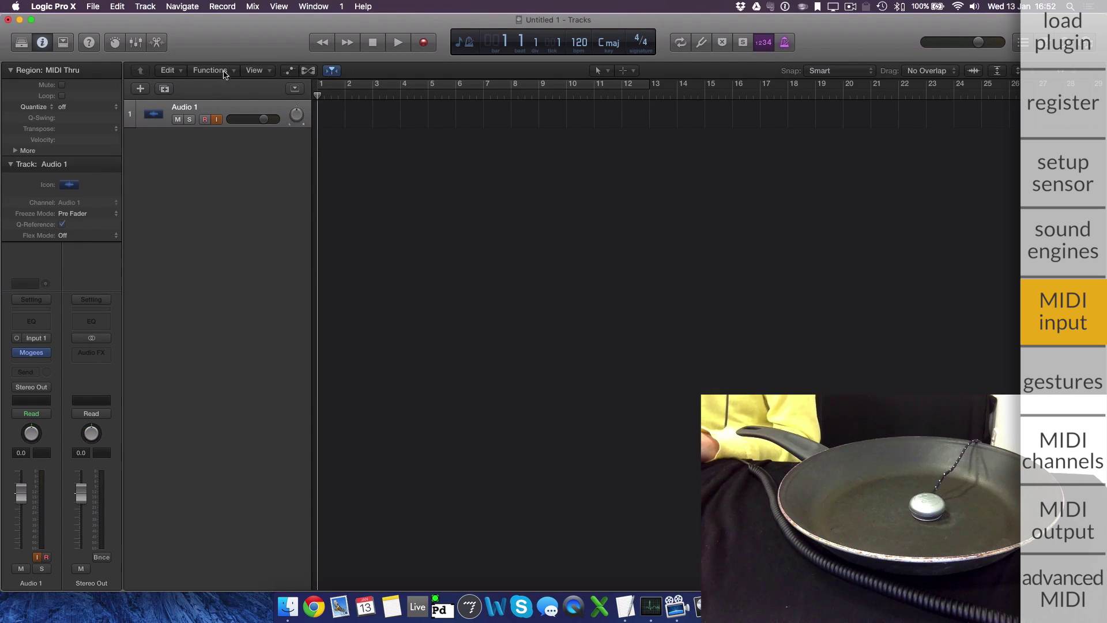
pyautogui.click(147, 8)
pyautogui.click(181, 67)
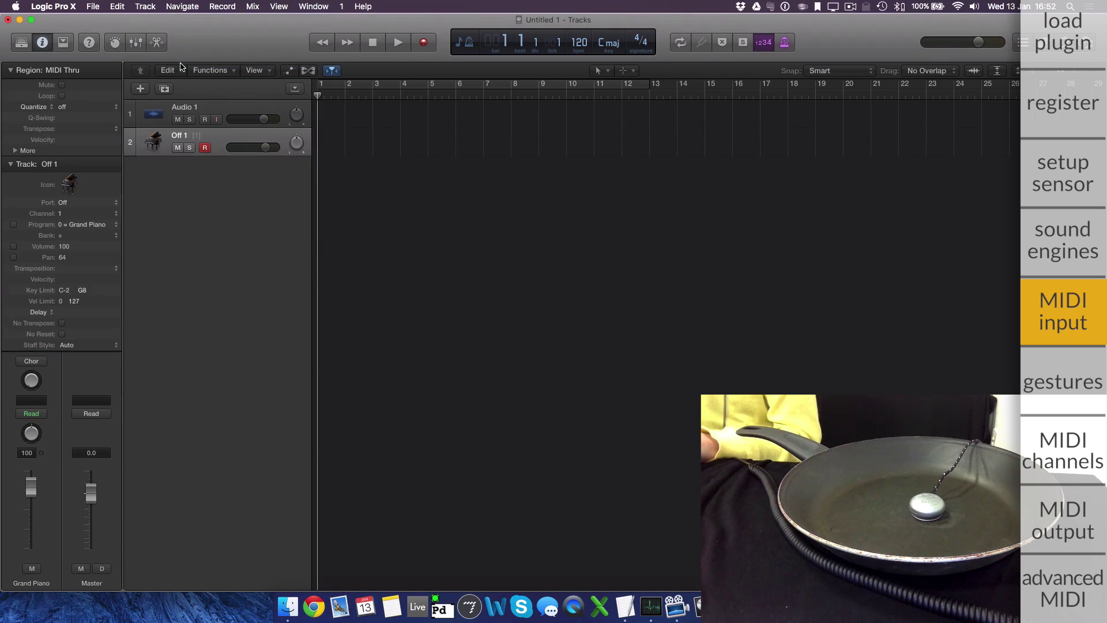
# Place Thriller Melody.mid as a region on track 2 and cycle bars 1–13.
pyautogui.click(285, 610)
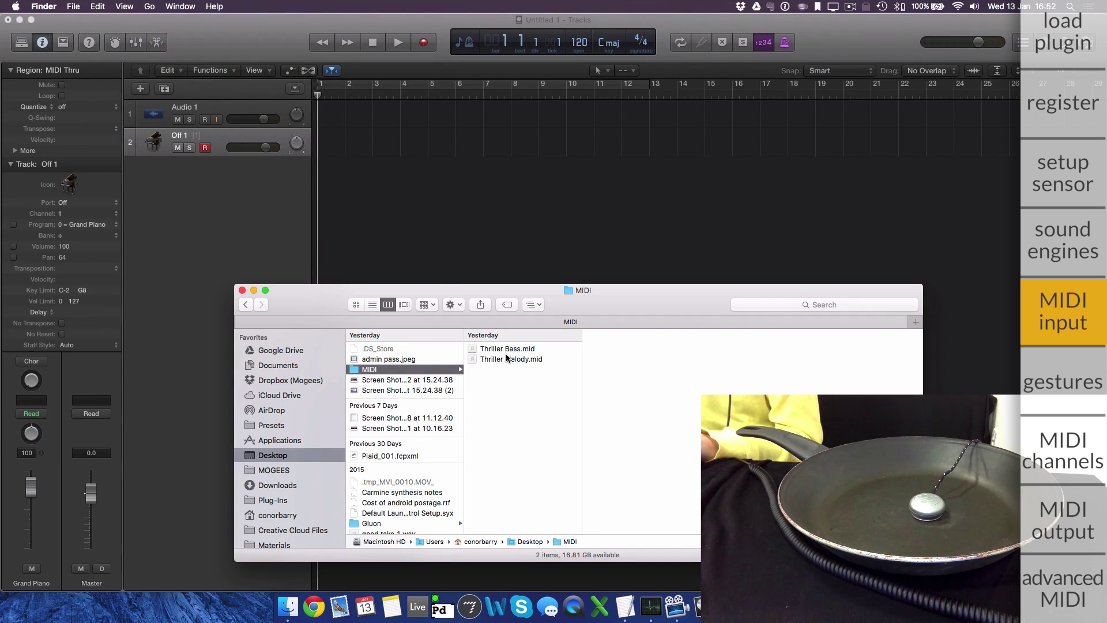
pyautogui.moveTo(505, 357); pyautogui.dragTo(322, 148)
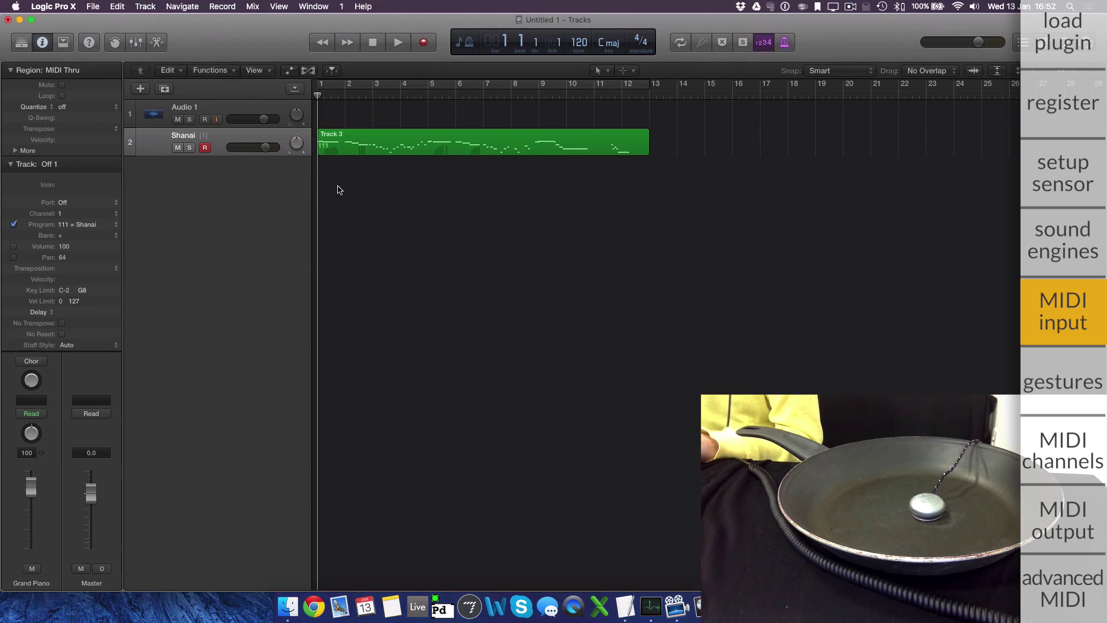
pyautogui.click(321, 87)
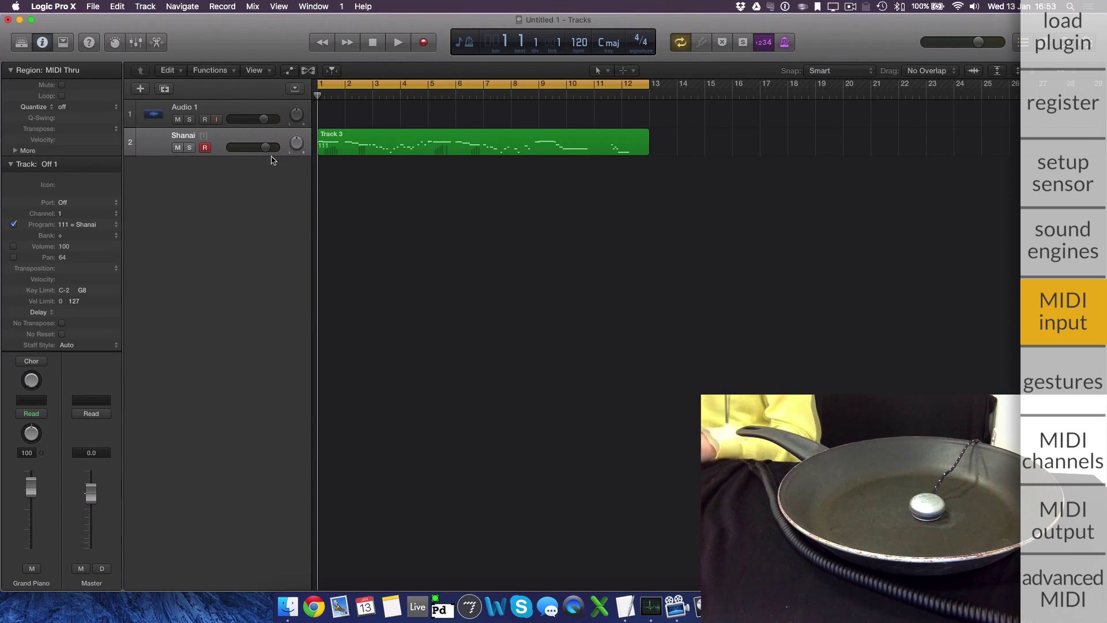
# Set the Shanai track's MIDI port to Mogees #1 in the inspector.
pyautogui.click(247, 139)
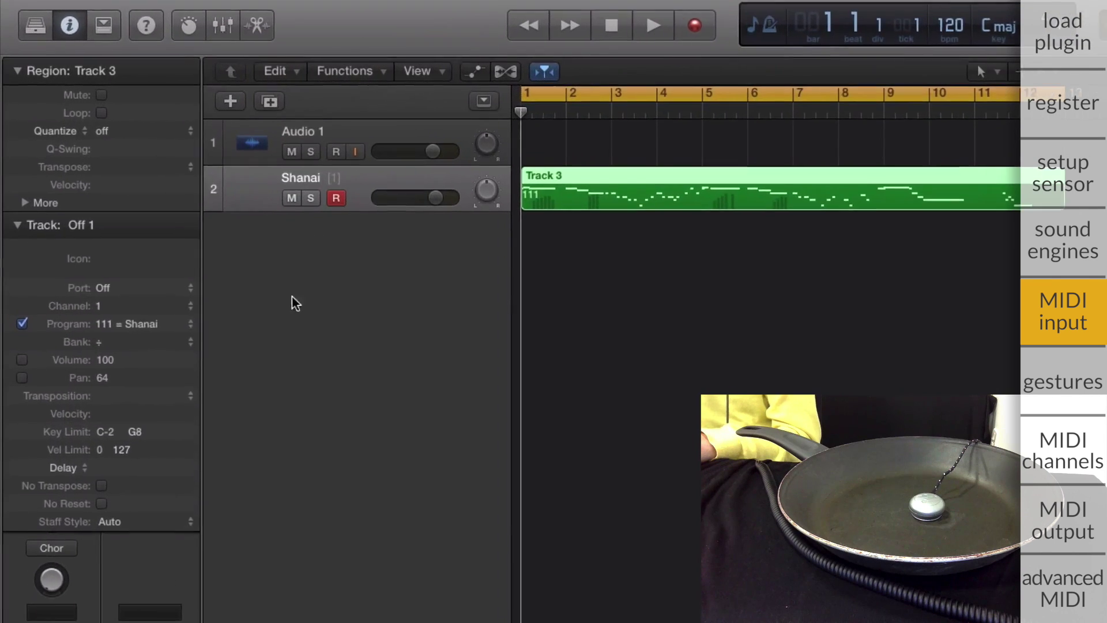
pyautogui.click(106, 294)
pyautogui.click(134, 336)
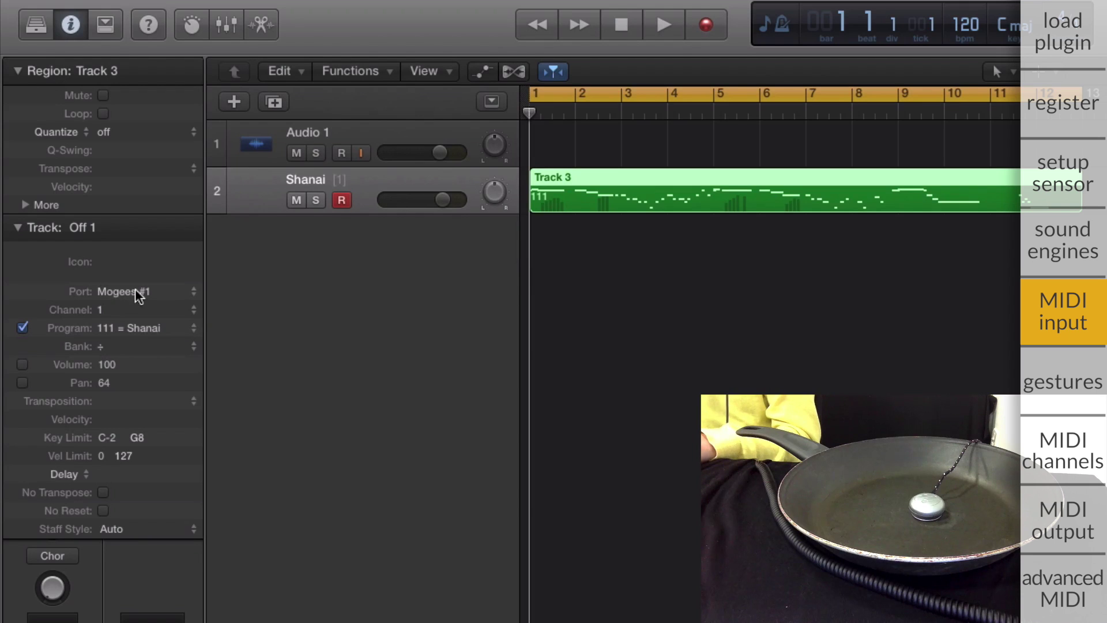
# Start playback and reopen the Mogees plug-in on Audio 1.
pyautogui.click(654, 33)
pyautogui.click(368, 130)
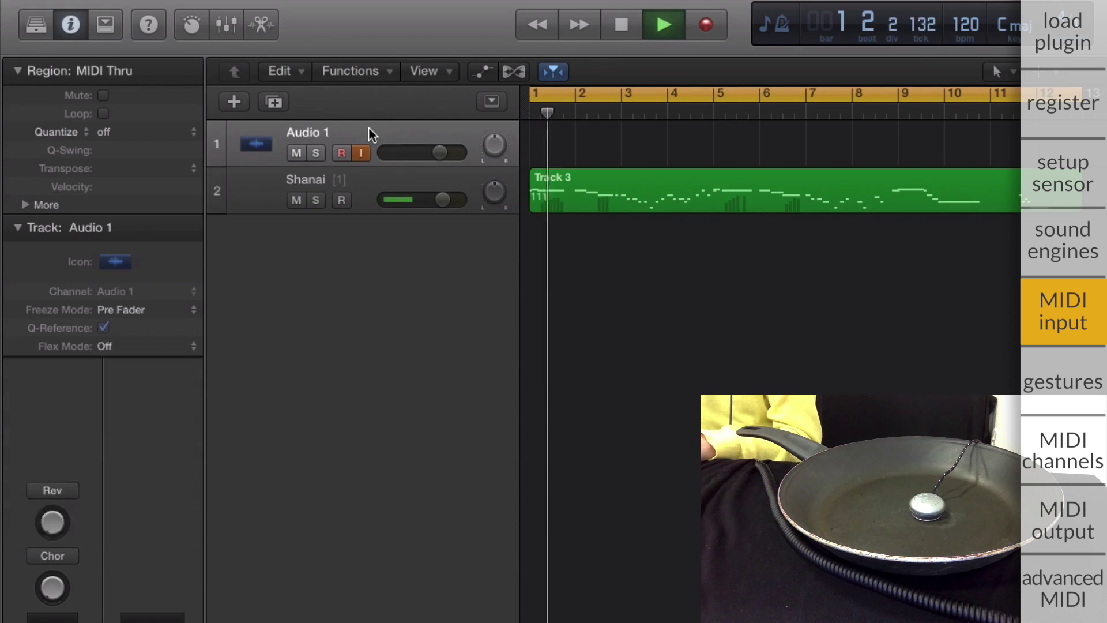
pyautogui.click(54, 542)
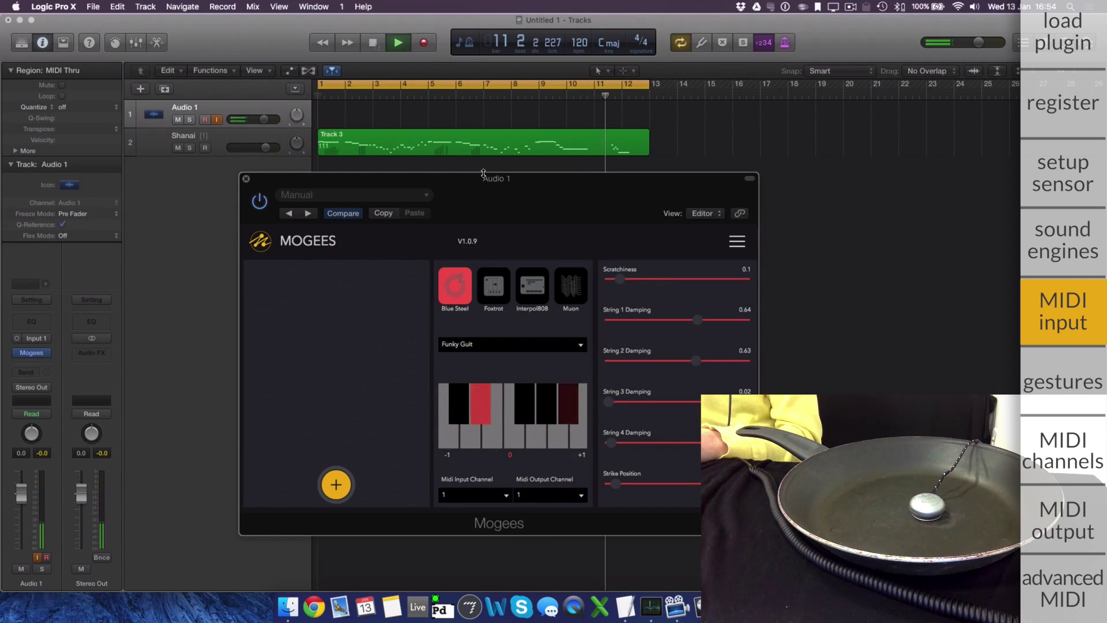
# Stop playback and set Mogees Advanced Settings: Gate 0.1516, Trigger Threshold 0.13295.
pyautogui.click(373, 43)
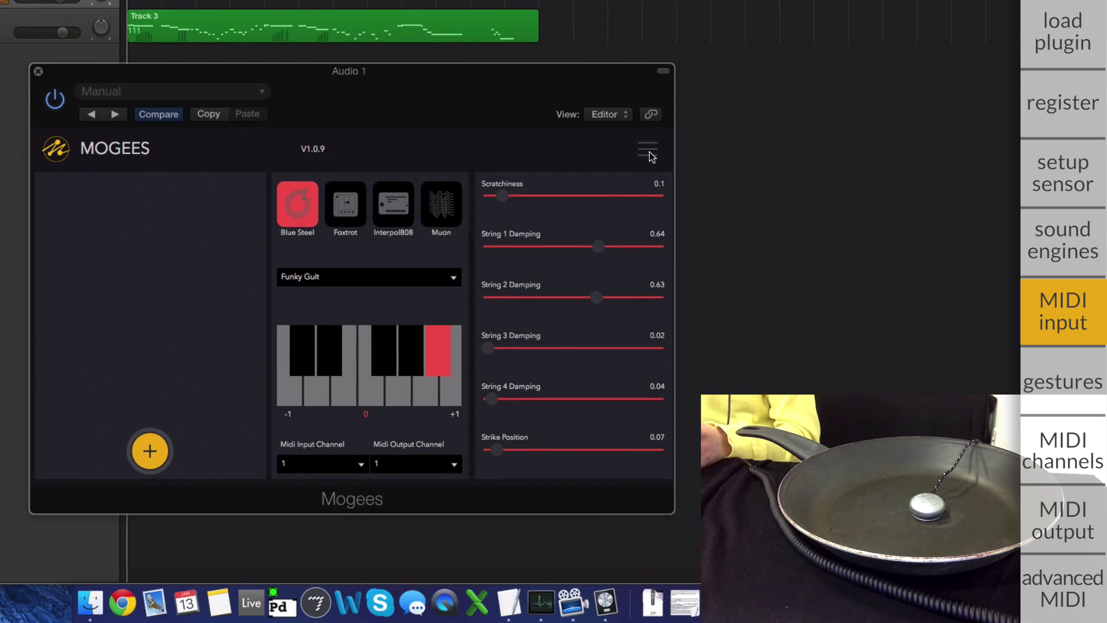
pyautogui.click(647, 152)
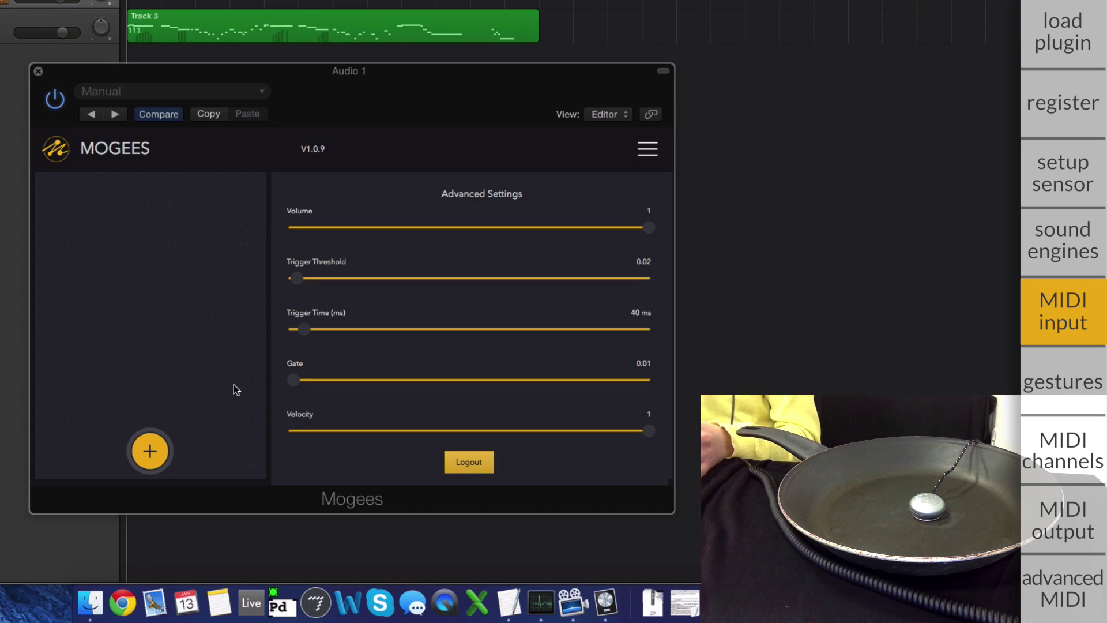
pyautogui.moveTo(293, 381); pyautogui.dragTo(343, 381)
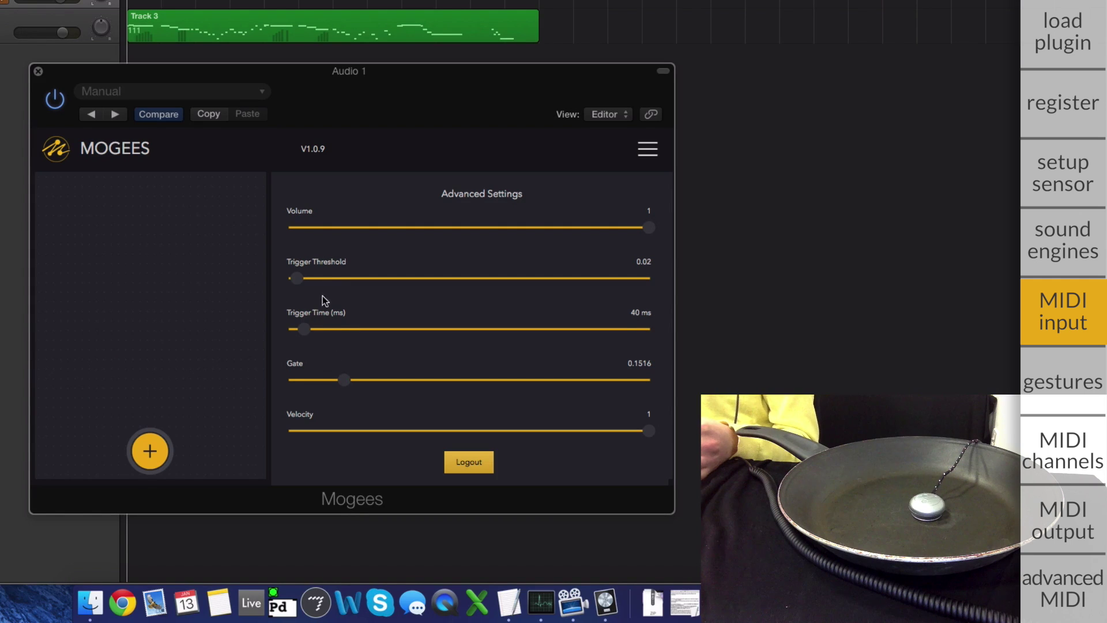
pyautogui.moveTo(300, 275); pyautogui.dragTo(292, 283)
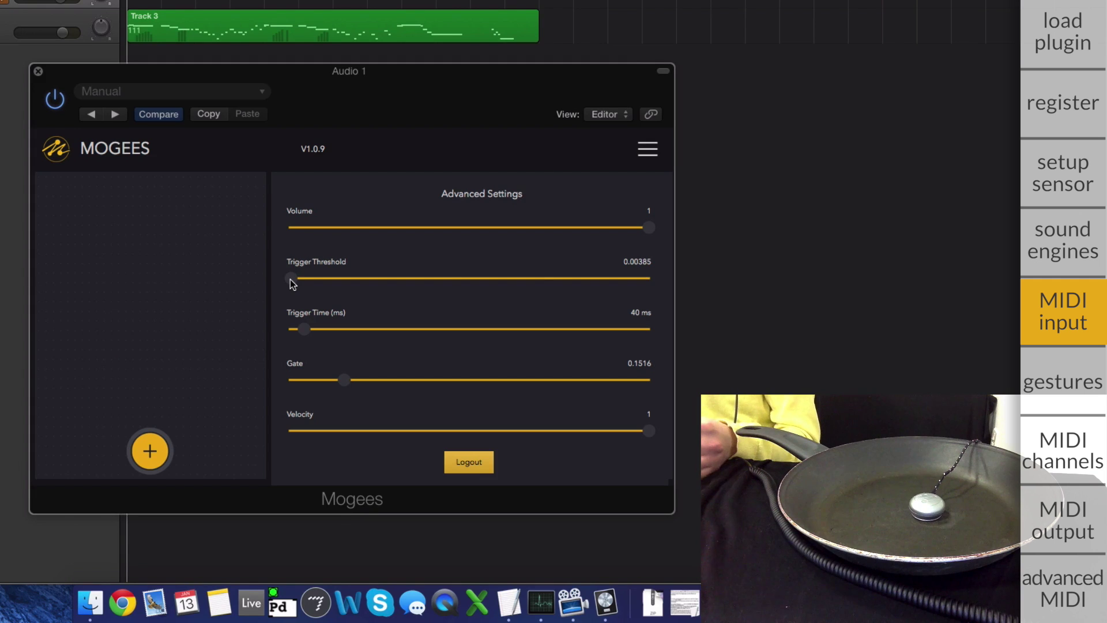
pyautogui.moveTo(291, 283); pyautogui.dragTo(338, 285)
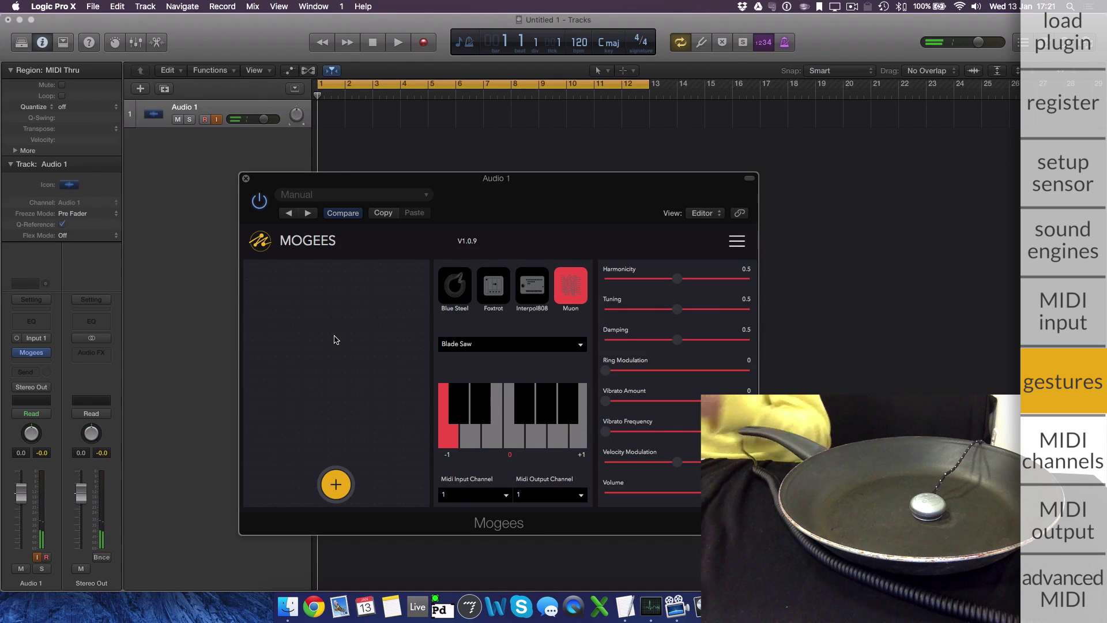
# Record a new Mogees gesture and show Advanced Settings during capture.
pyautogui.click(338, 481)
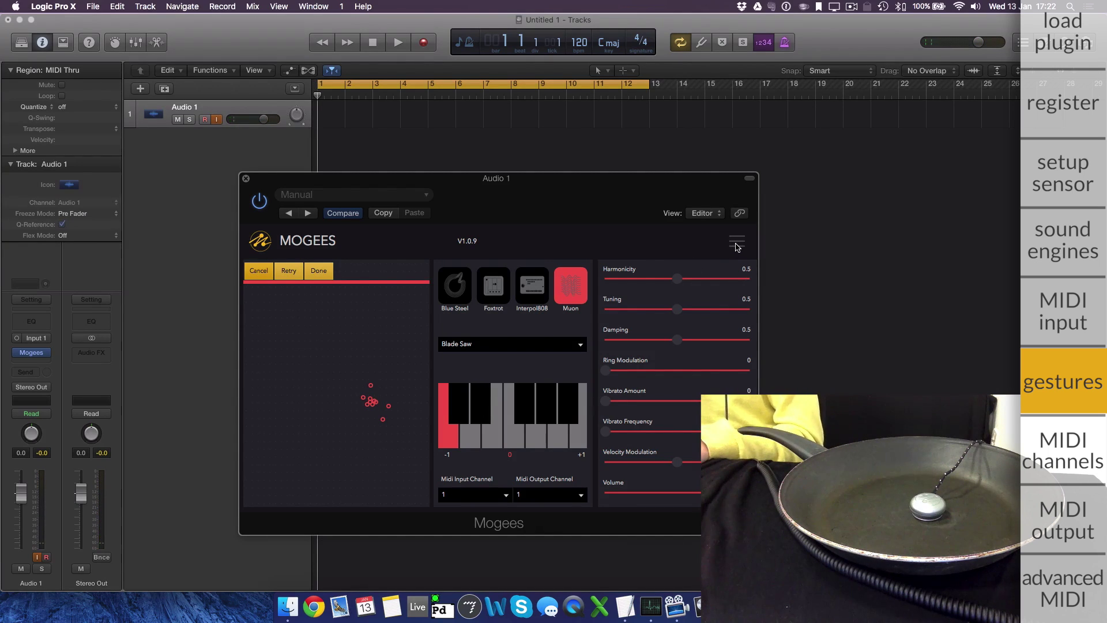
pyautogui.click(735, 245)
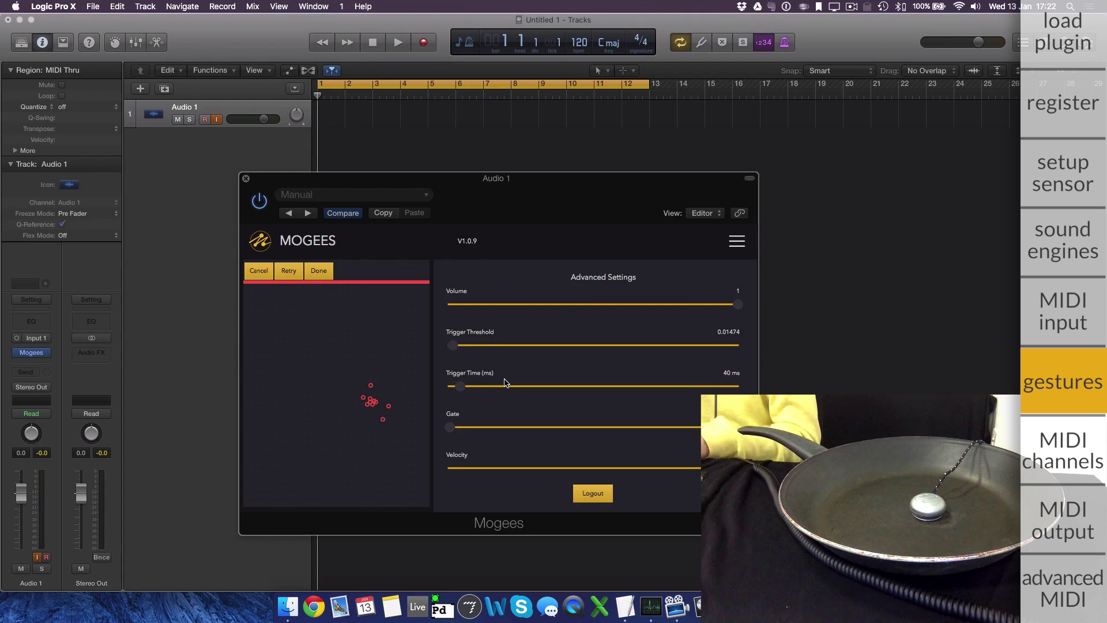
# Exit Advanced Settings and gesture capture, returning to the Muon Blade Saw controls.
pyautogui.click(737, 242)
pyautogui.click(260, 271)
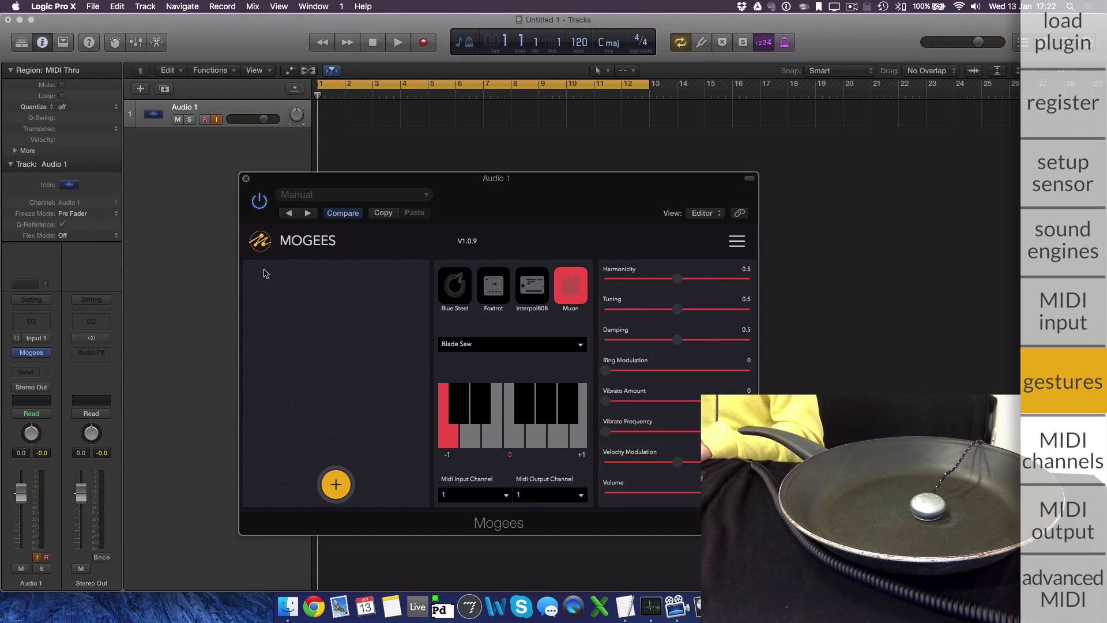
# Record a new pan-tap gesture playing Blue Steel's Mute Bass on the lowest key.
pyautogui.click(337, 484)
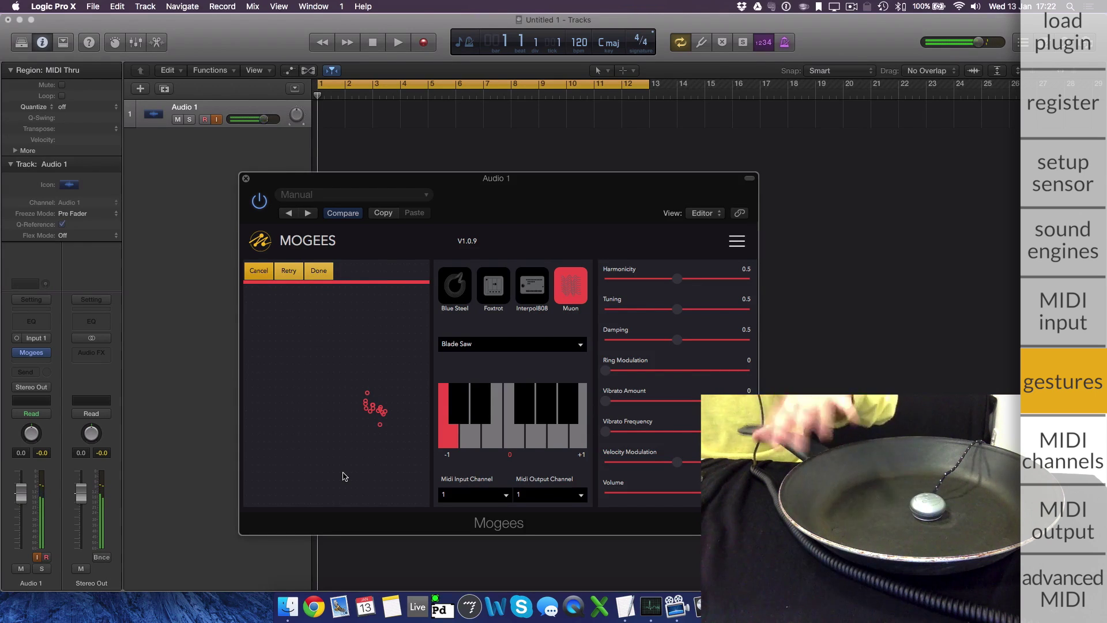
pyautogui.click(320, 270)
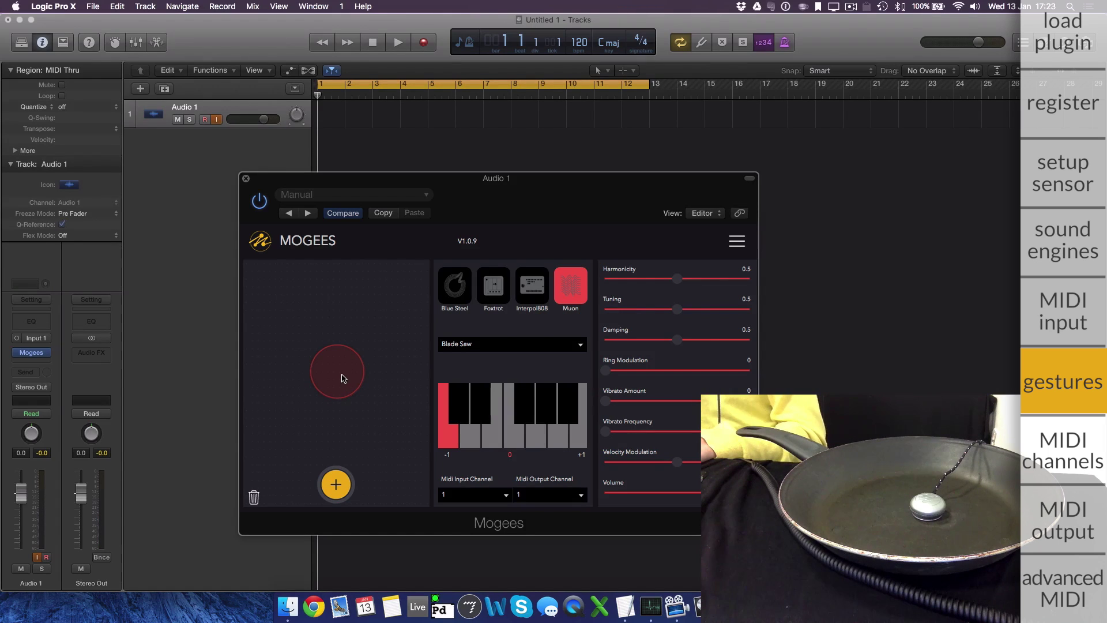
pyautogui.click(465, 293)
pyautogui.click(484, 345)
pyautogui.click(478, 474)
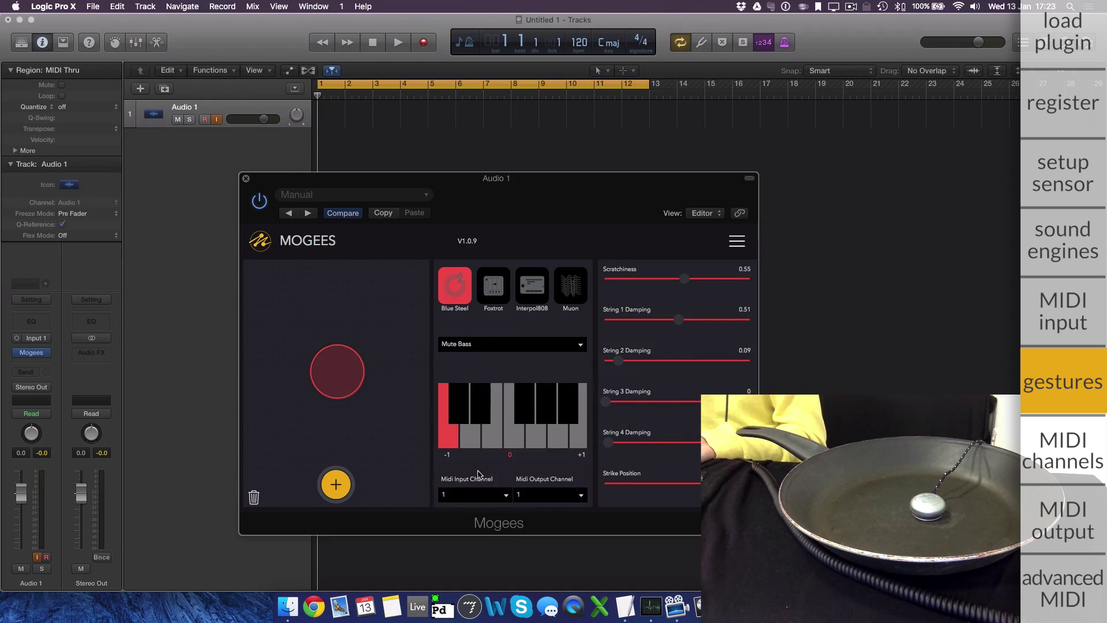
pyautogui.click(471, 434)
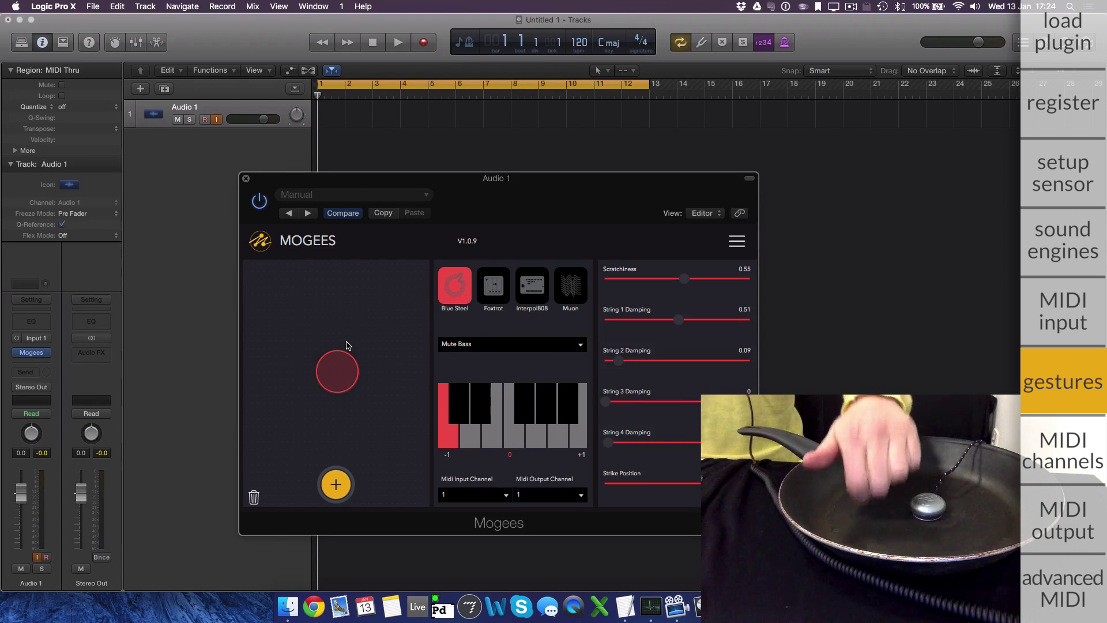
# Record a second pan-tap gesture and assign it Blue Steel's Mute Bass sound.
pyautogui.click(333, 483)
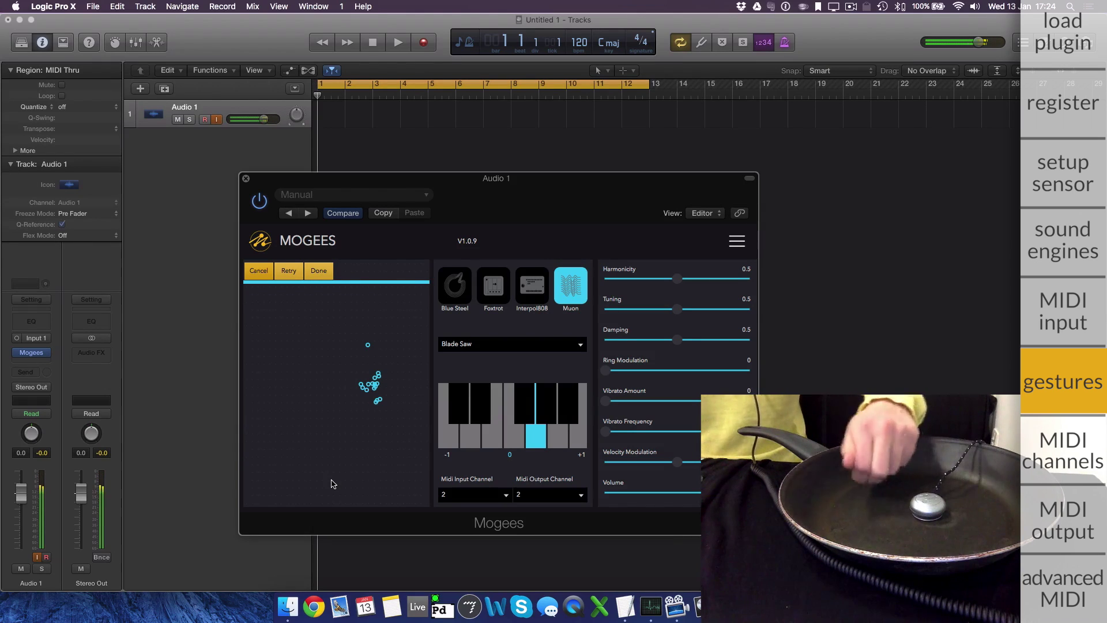
pyautogui.click(320, 271)
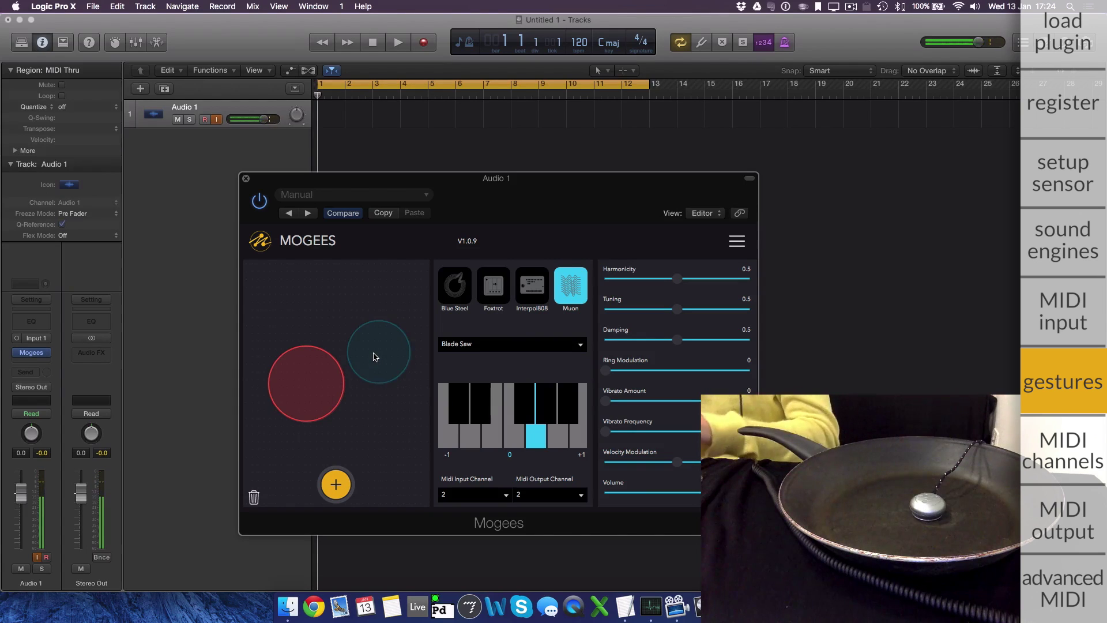
pyautogui.click(448, 296)
pyautogui.click(480, 346)
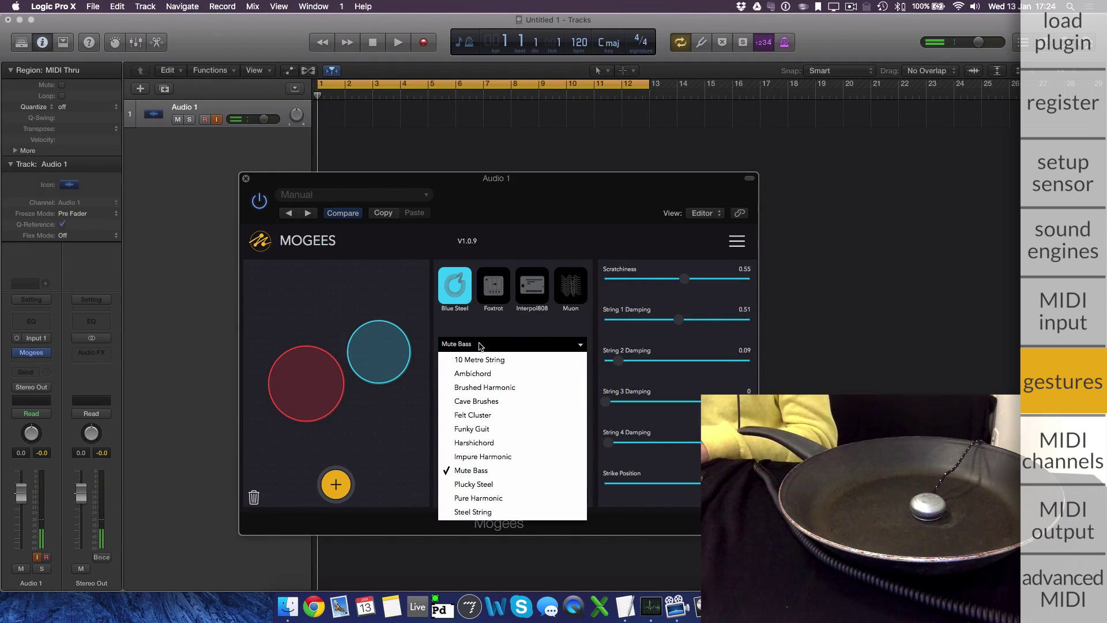
pyautogui.click(477, 473)
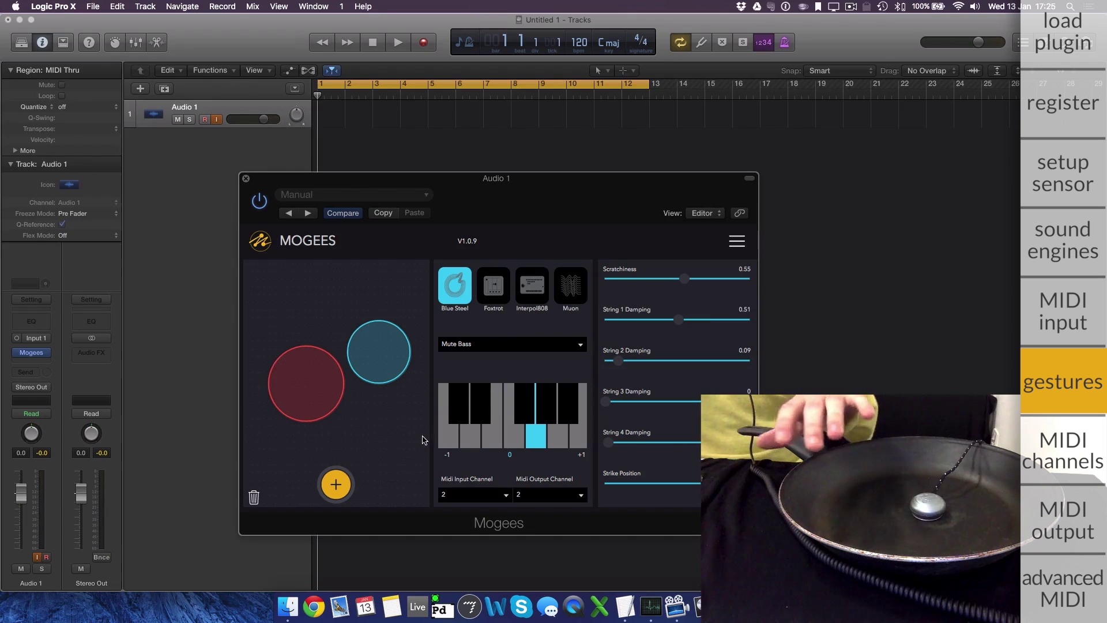
# Record a third pan-tap gesture, then select the red gesture pad.
pyautogui.click(336, 484)
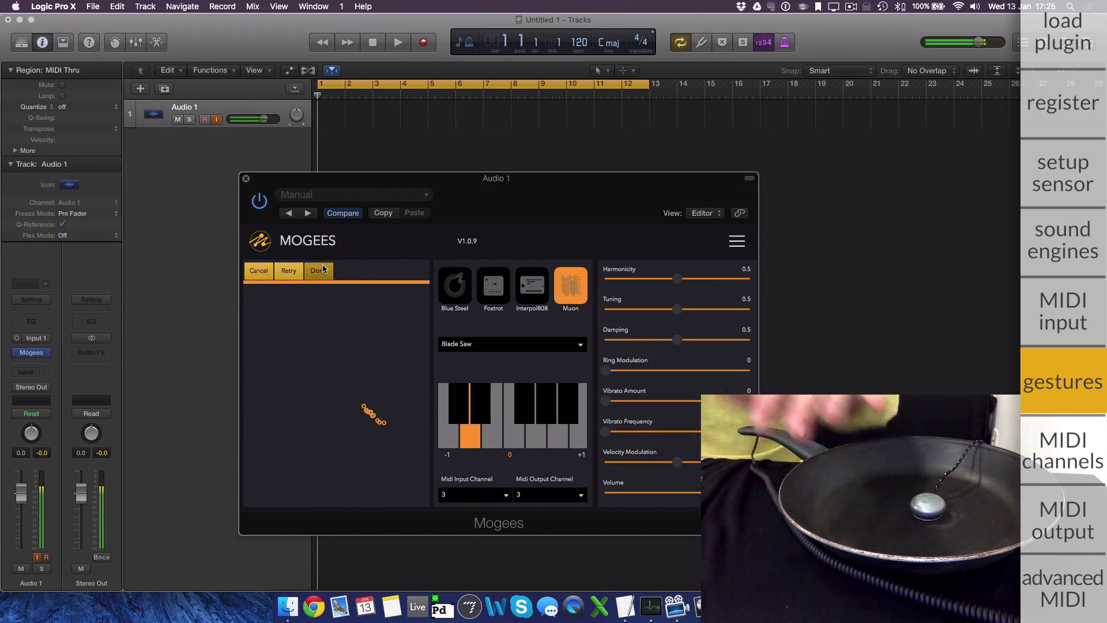
pyautogui.click(320, 270)
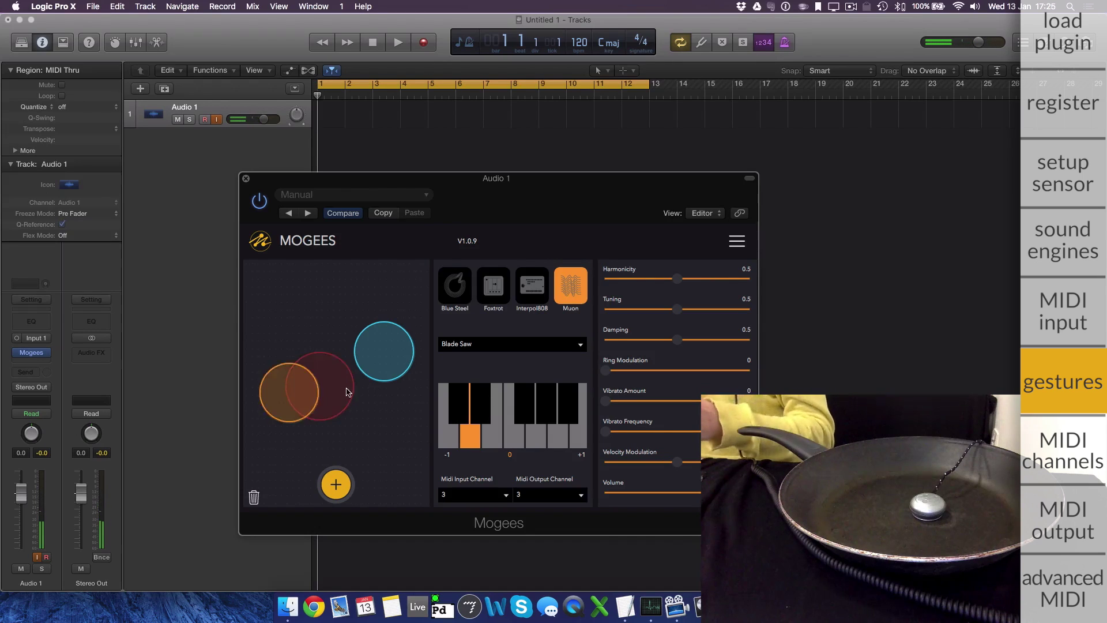
pyautogui.click(313, 397)
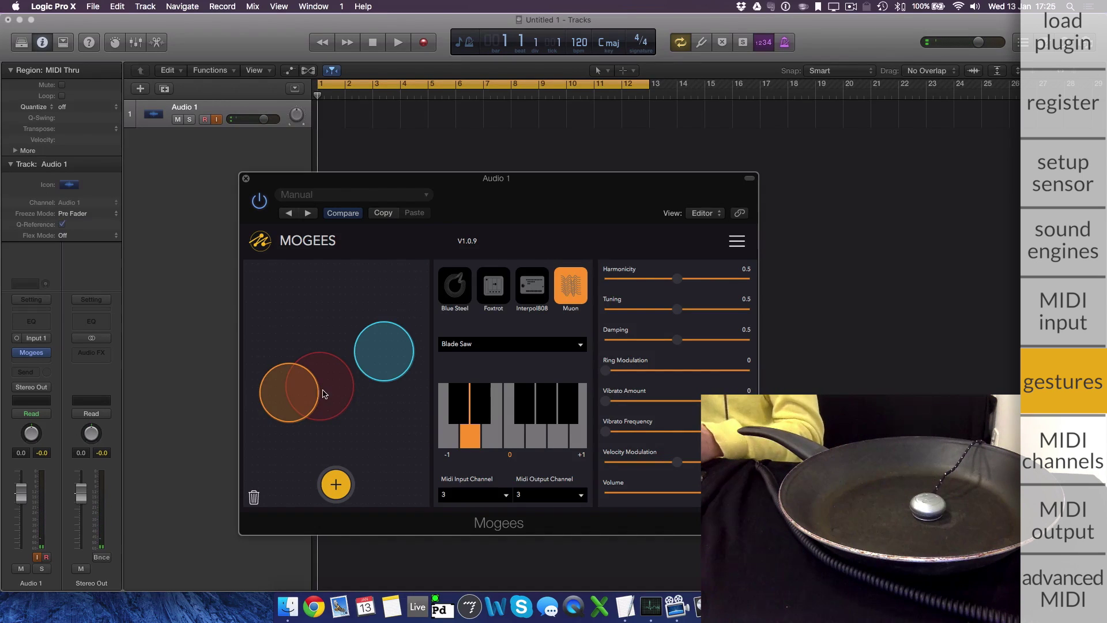
pyautogui.click(322, 394)
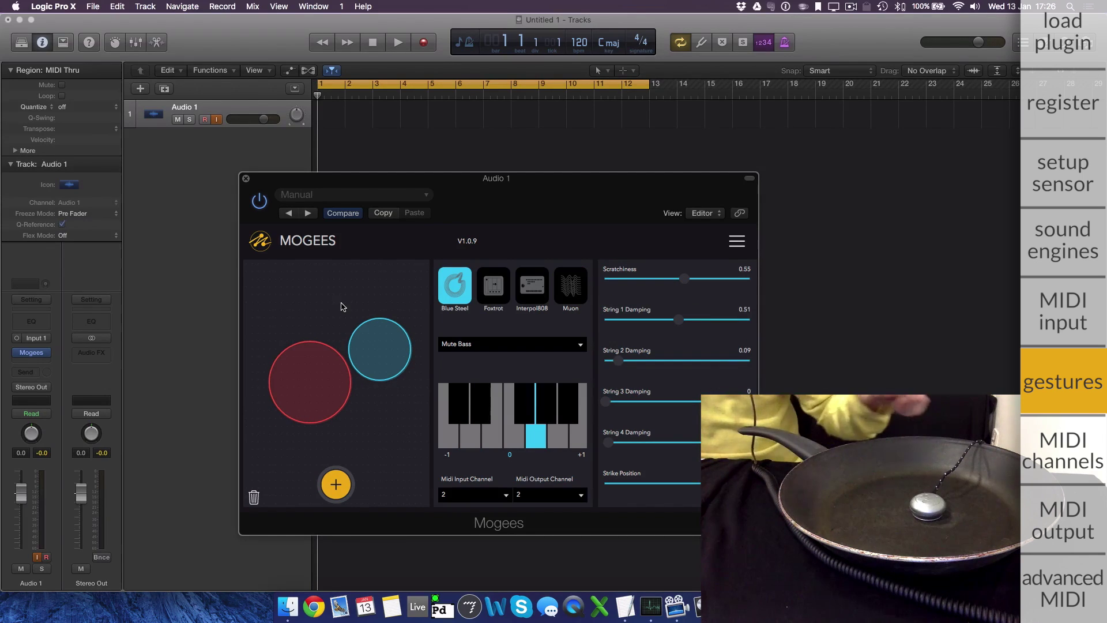
# Record another gesture using Muon's Blade Saw sound on the lowest key.
pyautogui.click(335, 483)
pyautogui.click(542, 287)
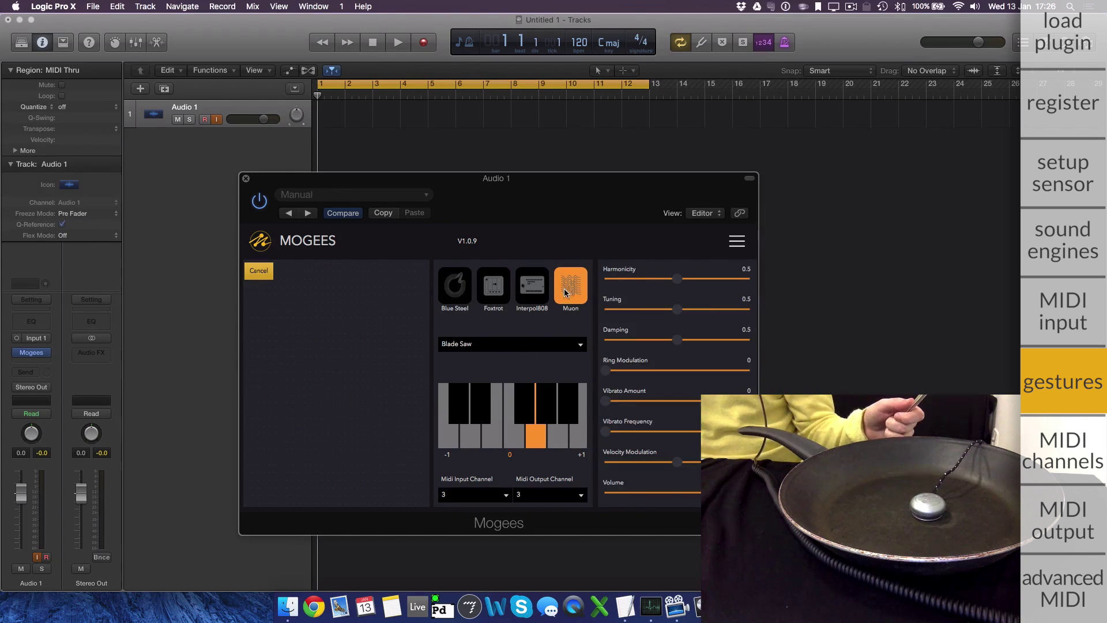
pyautogui.click(519, 345)
pyautogui.click(471, 79)
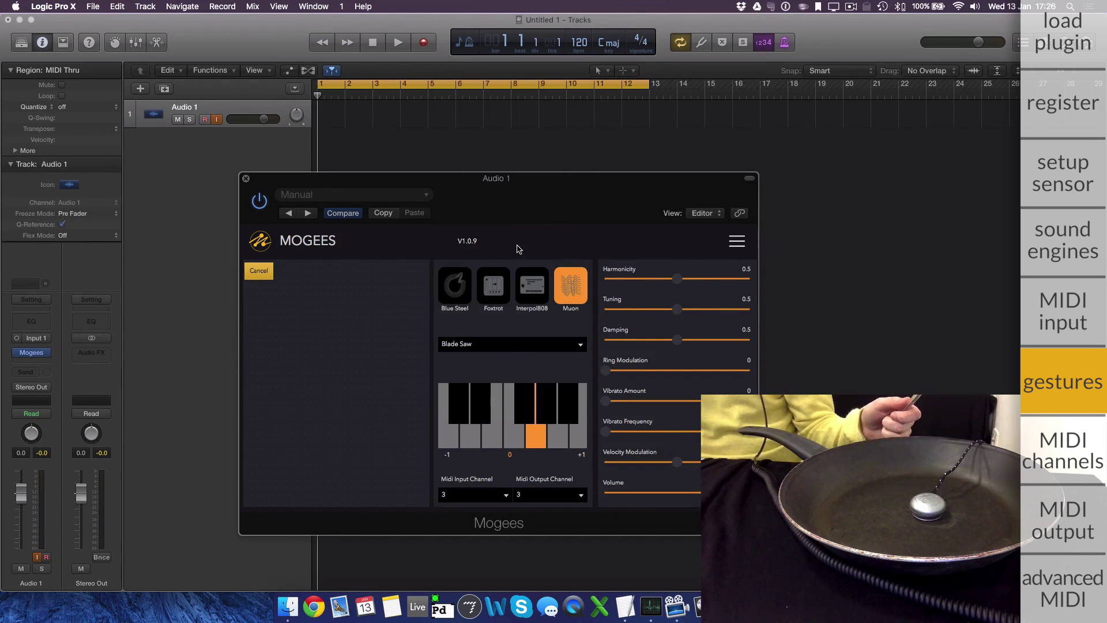
pyautogui.click(446, 444)
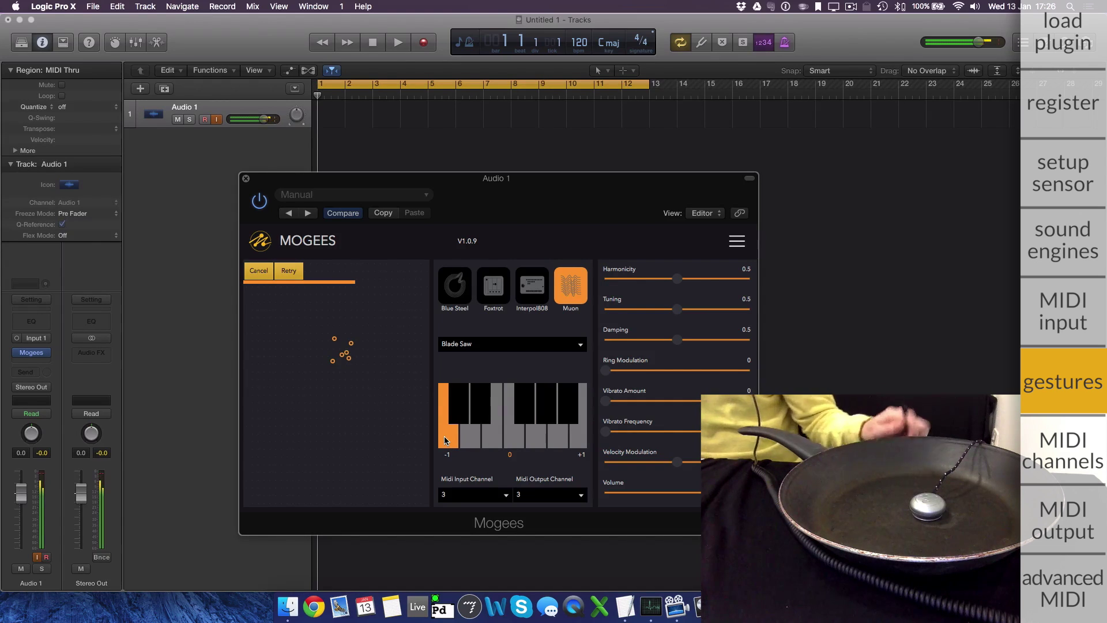
pyautogui.click(320, 270)
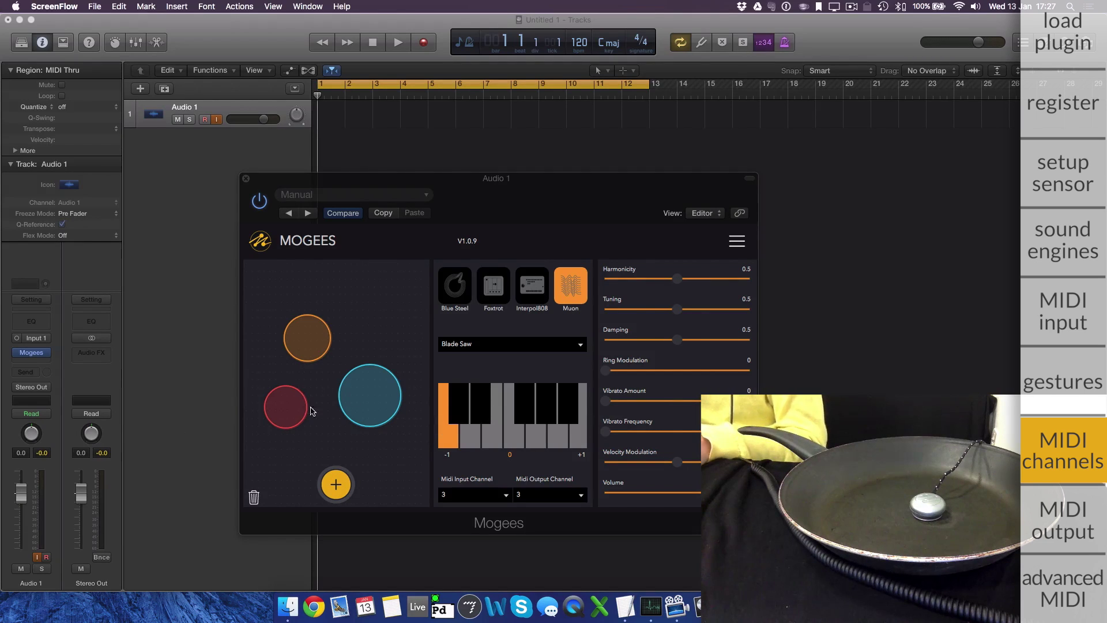
pyautogui.click(307, 339)
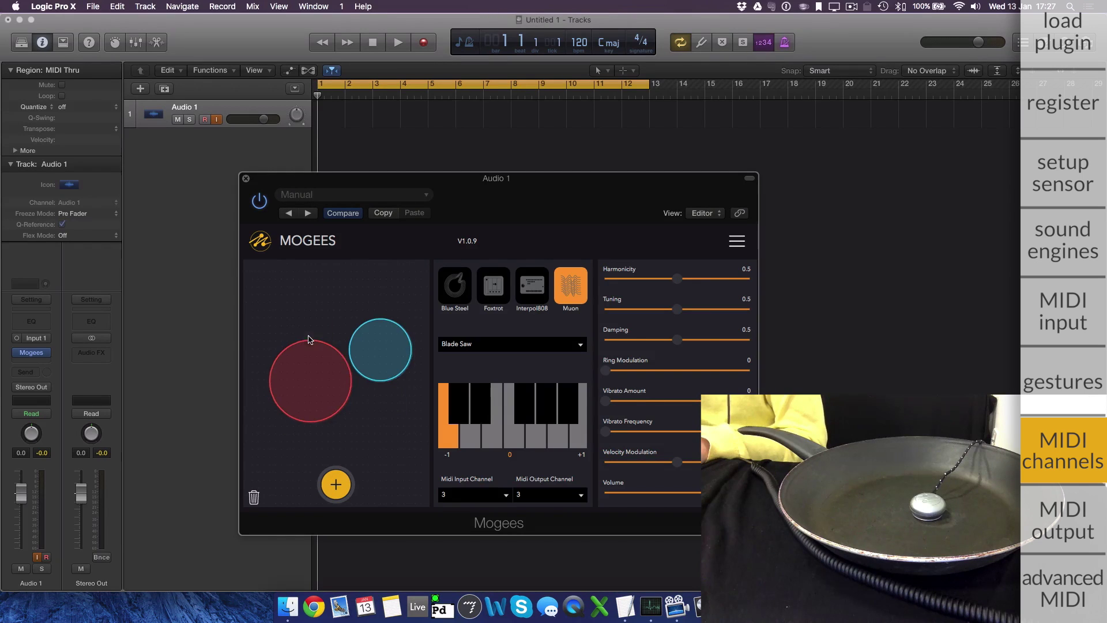
# Add two new external MIDI tracks from the Track menu.
pyautogui.click(200, 332)
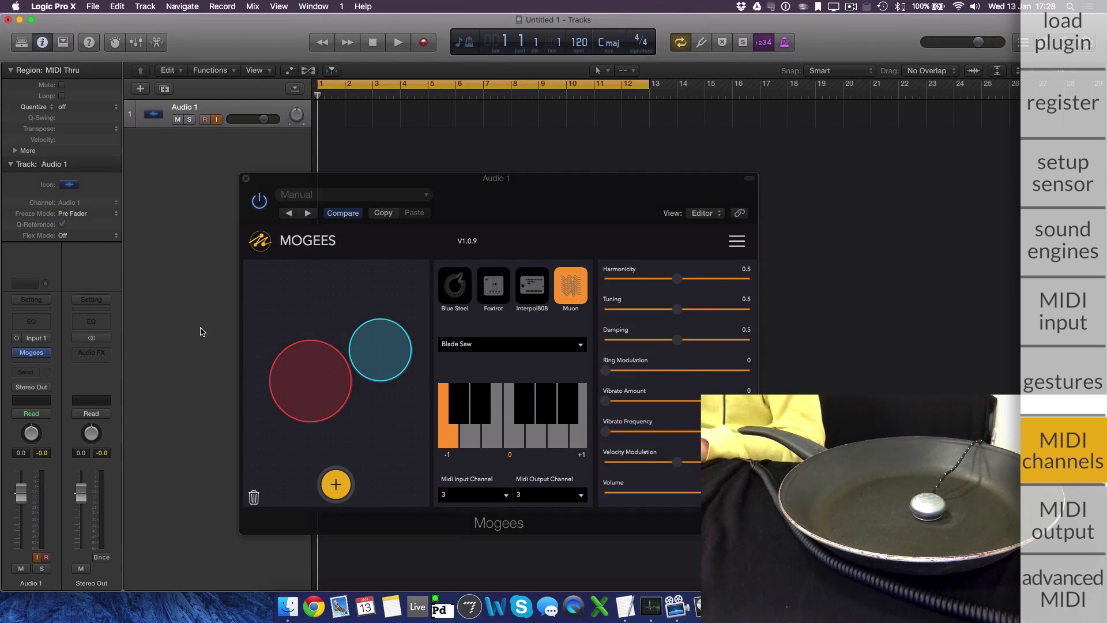
pyautogui.click(149, 5)
pyautogui.click(165, 65)
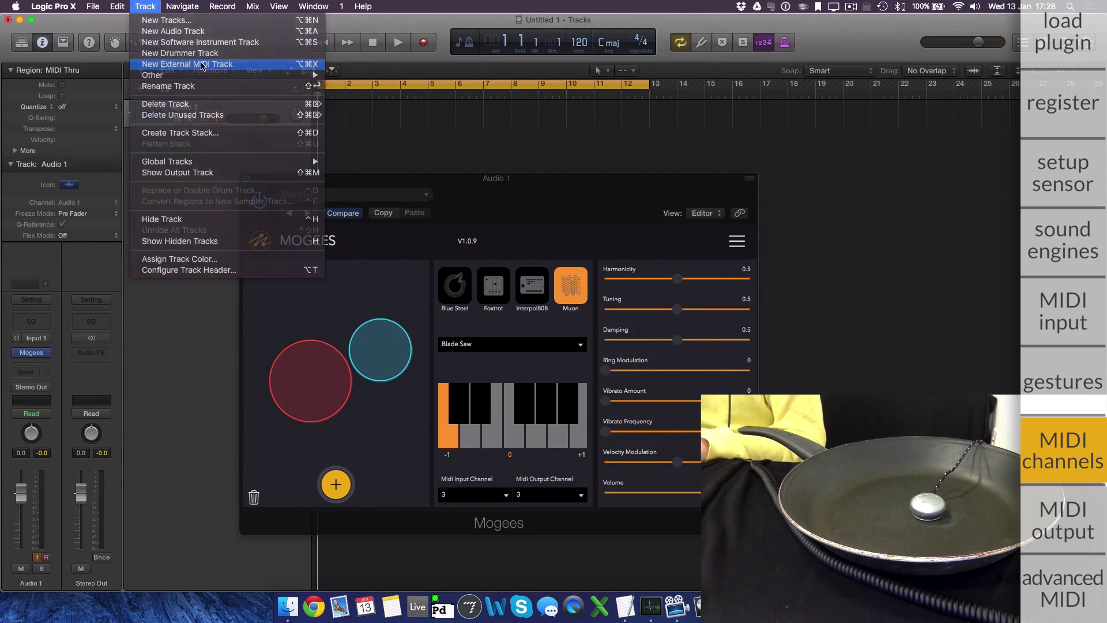
pyautogui.click(146, 6)
pyautogui.click(173, 66)
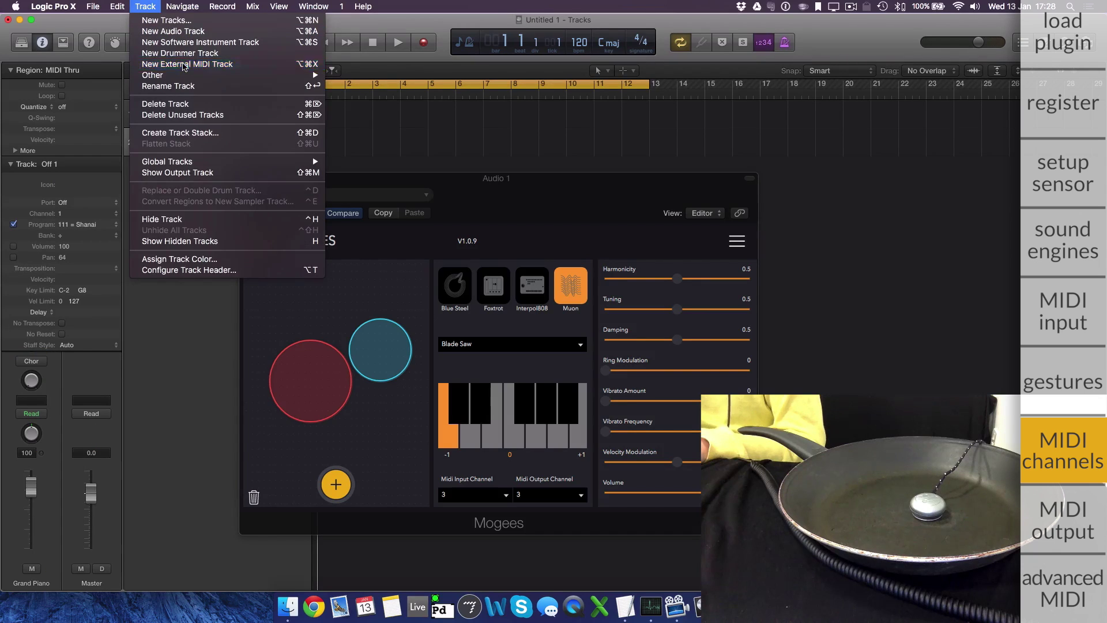
# Import Thriller Bass.mid and Thriller Melody.mid, close Mogees, and loop Track 5 to bar 12.
pyautogui.click(288, 602)
pyautogui.moveTo(498, 349)
pyautogui.mouseDown()
pyautogui.moveTo(323, 156)
pyautogui.moveTo(325, 141)
pyautogui.mouseUp()
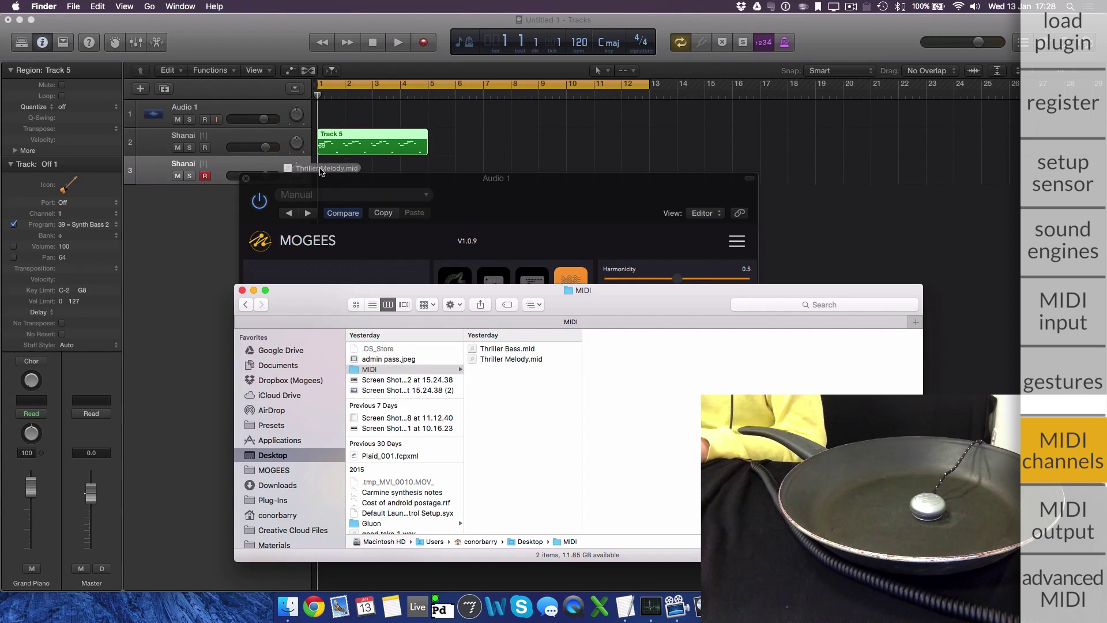
pyautogui.moveTo(499, 359); pyautogui.dragTo(328, 169)
pyautogui.click(244, 191)
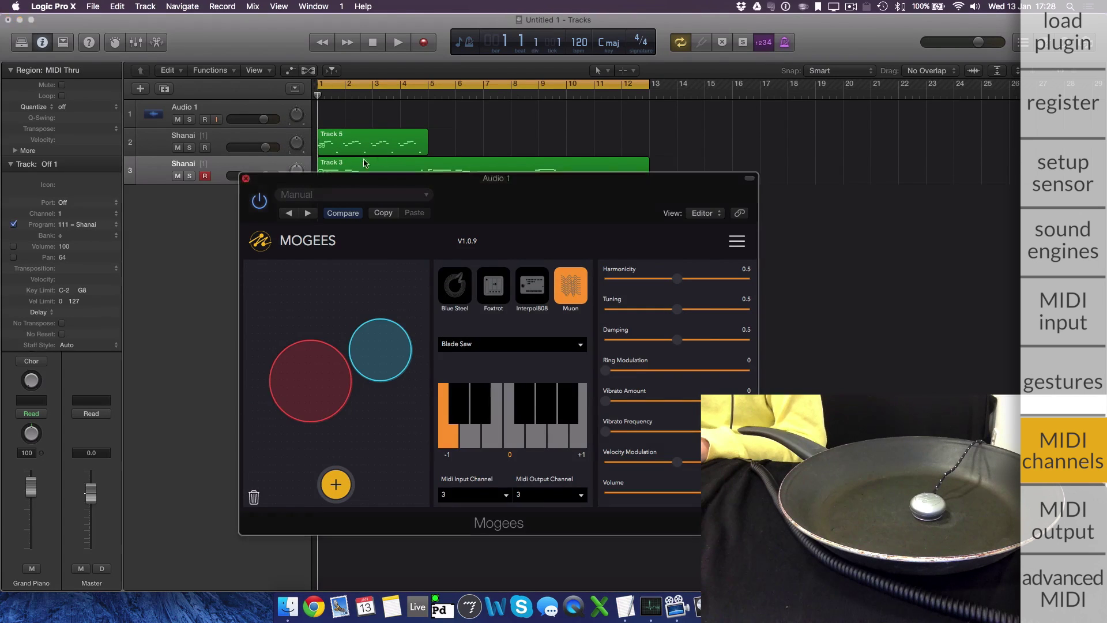
pyautogui.click(245, 179)
pyautogui.moveTo(427, 135); pyautogui.dragTo(650, 137)
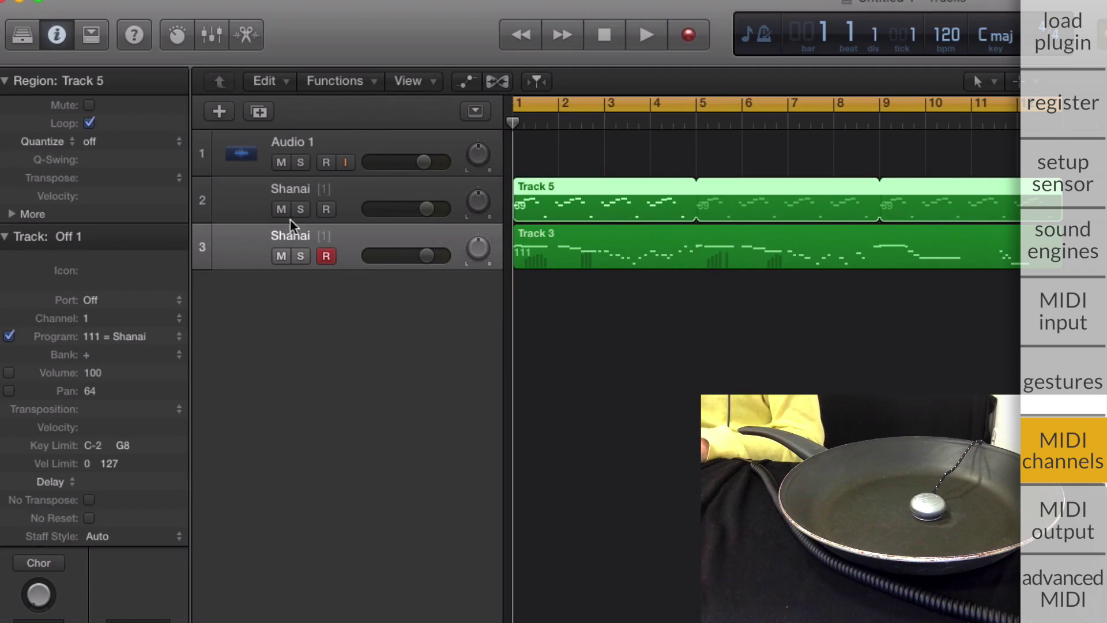
# Set the second track's input port to Mogees #1.
pyautogui.click(245, 205)
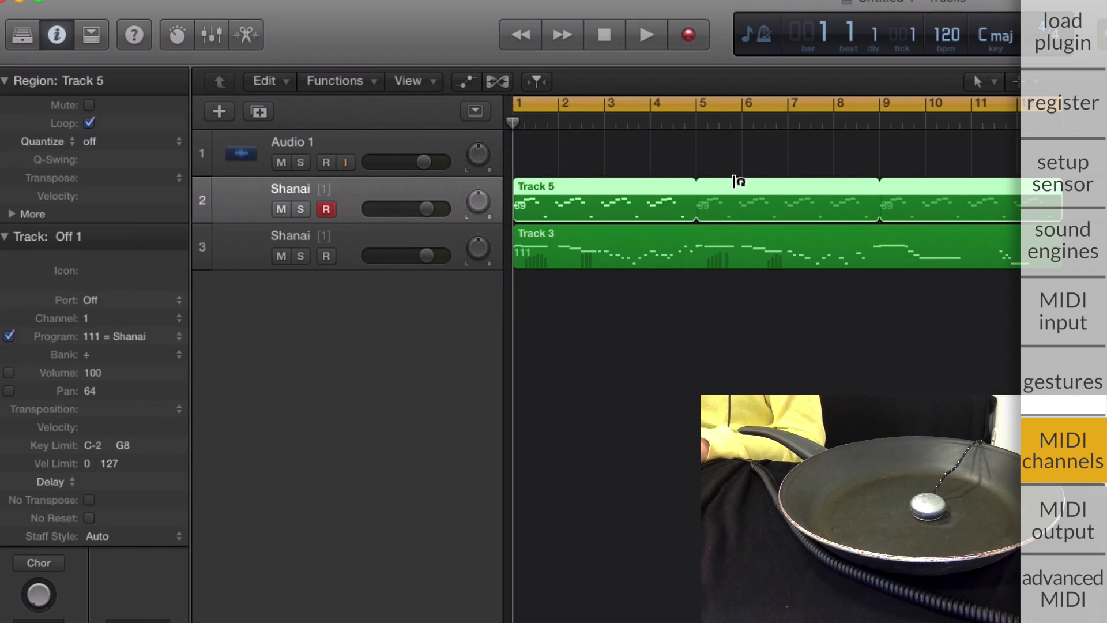
pyautogui.click(91, 300)
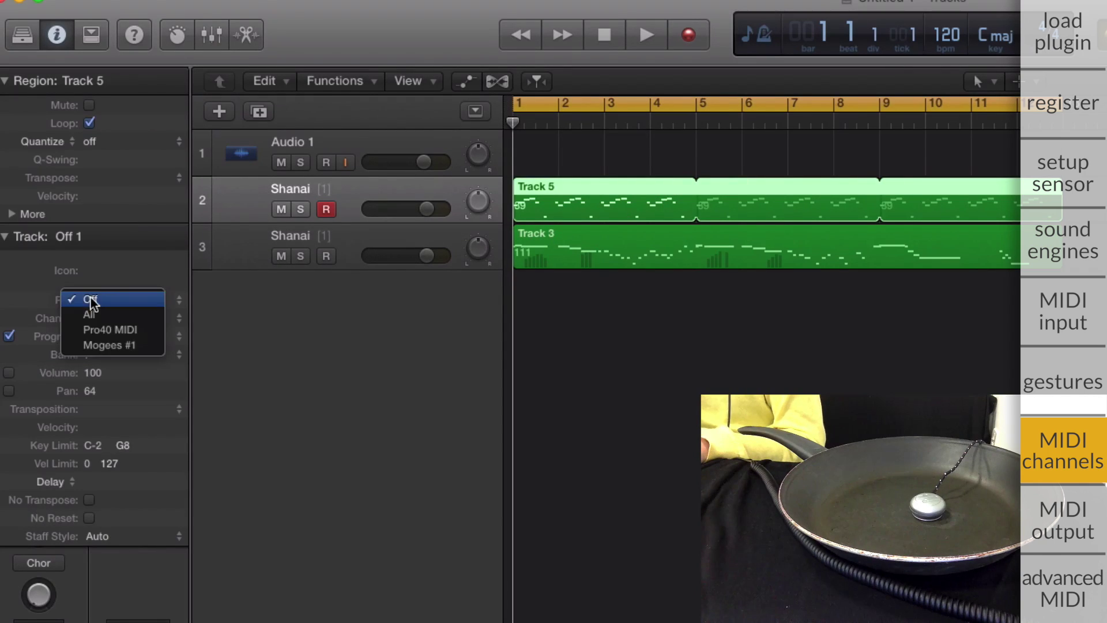
pyautogui.click(107, 347)
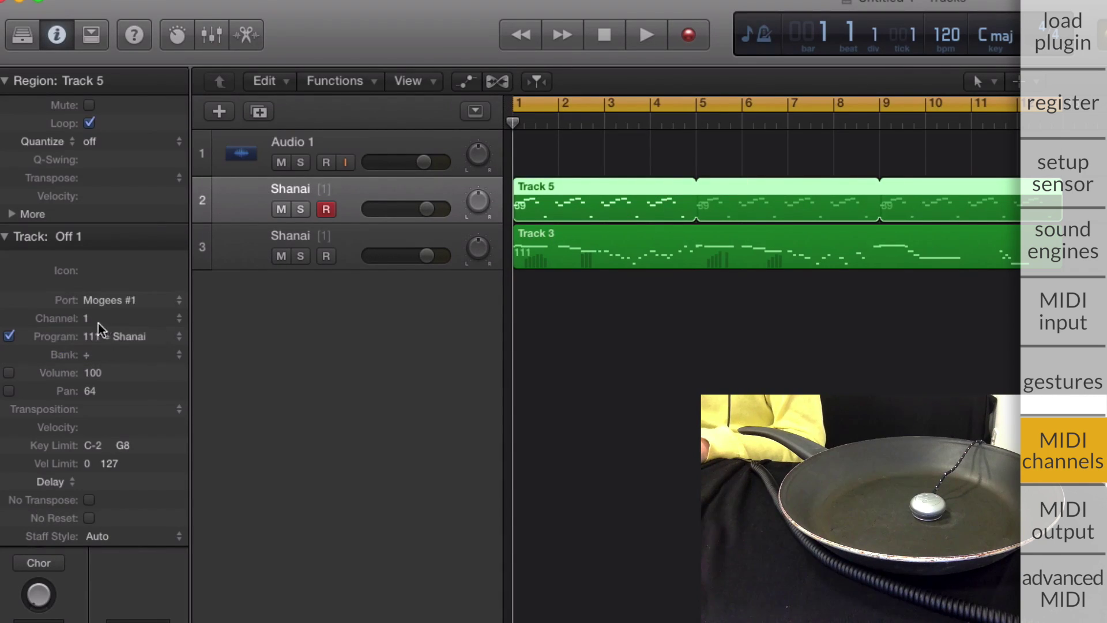
# Keep track 3 on Mogees #1 and assign it MIDI channel 2.
pyautogui.click(368, 239)
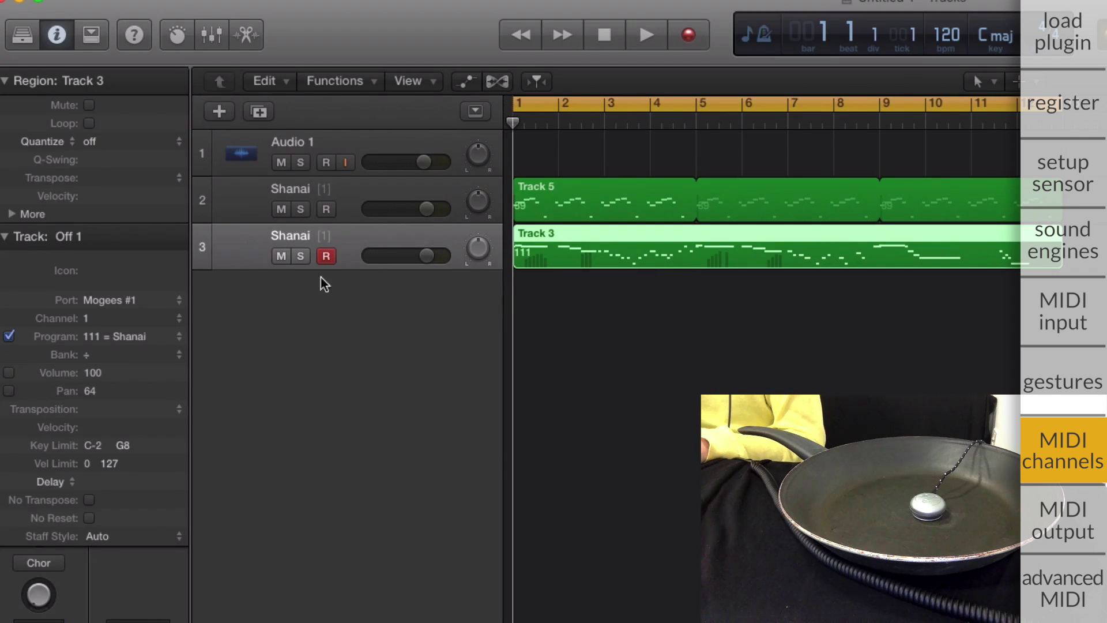
pyautogui.click(107, 300)
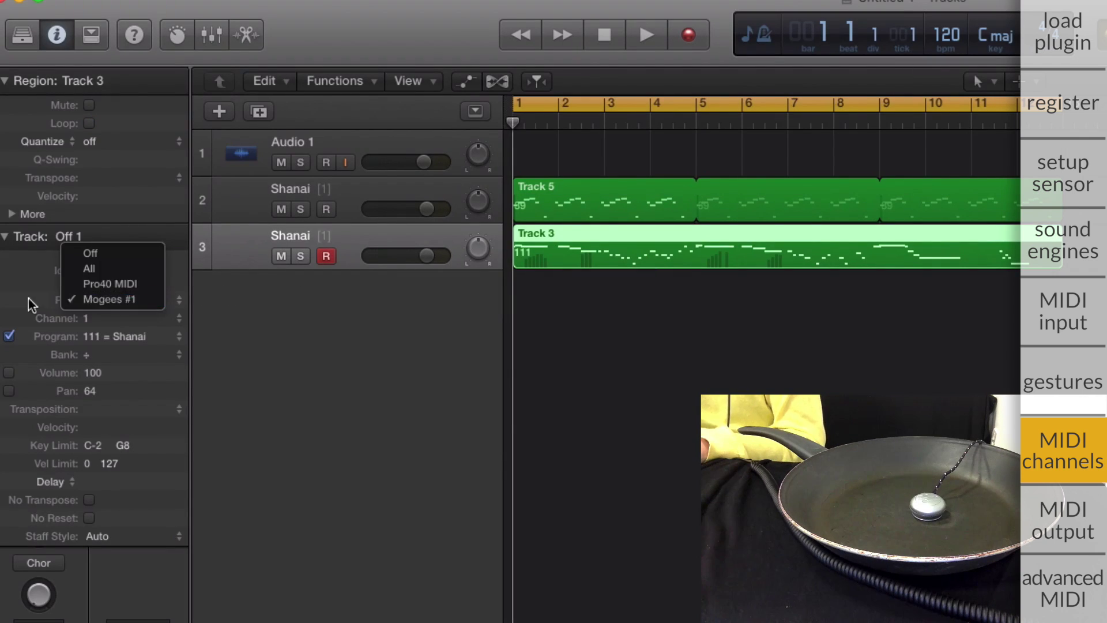
pyautogui.click(28, 298)
pyautogui.click(89, 319)
pyautogui.click(96, 333)
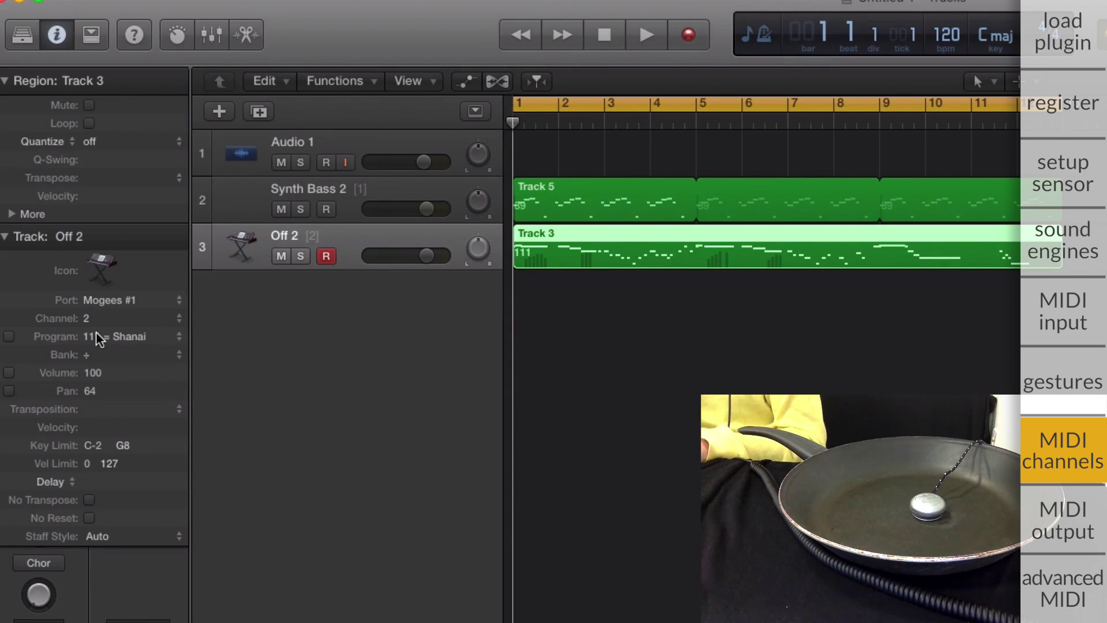
pyautogui.click(342, 138)
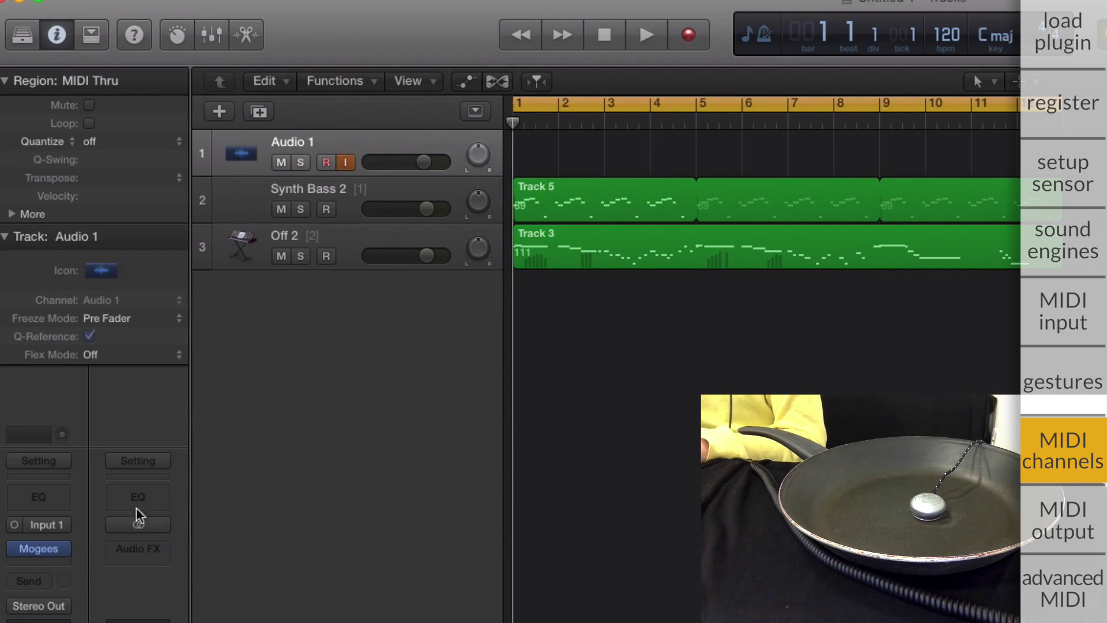
# Open Mogees, select the blue pad, and keep its MIDI input channel at 2.
pyautogui.click(39, 550)
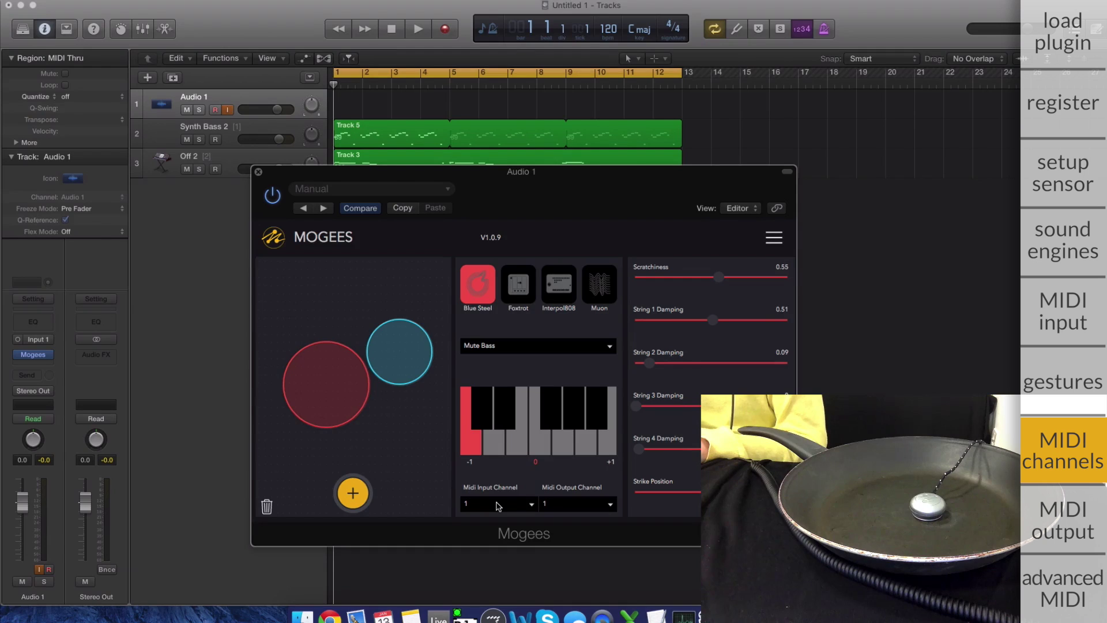
pyautogui.click(261, 136)
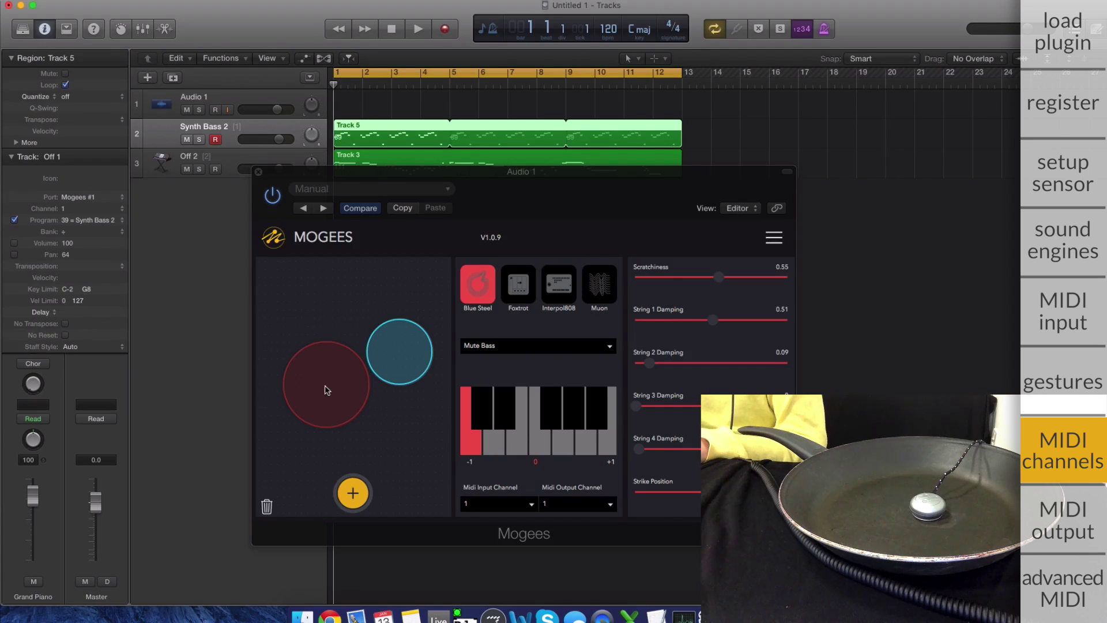
pyautogui.click(391, 356)
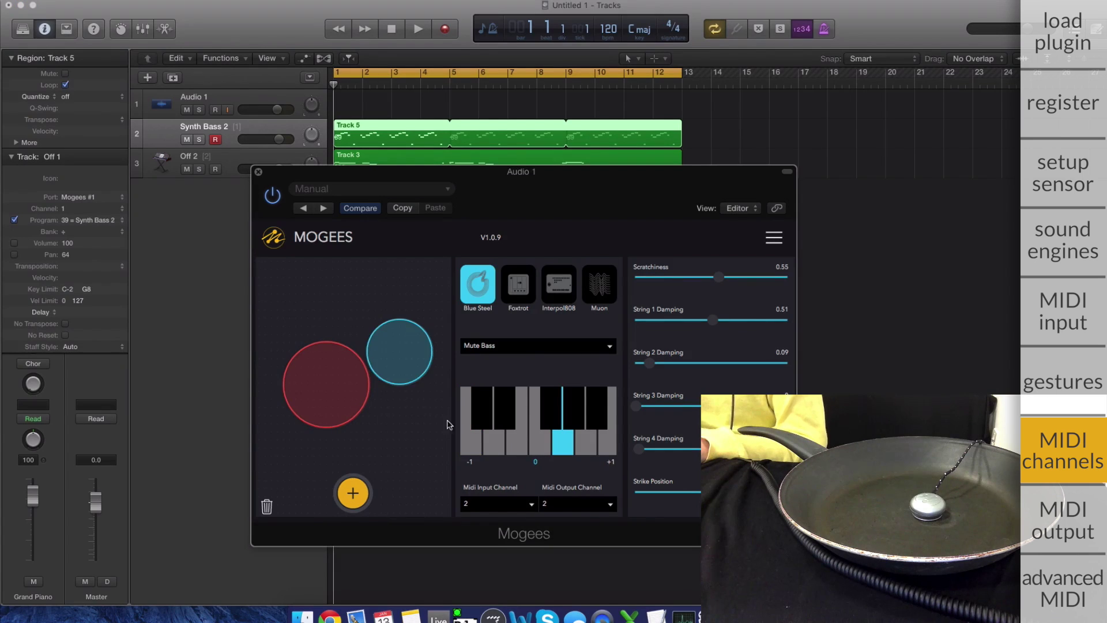
pyautogui.click(499, 503)
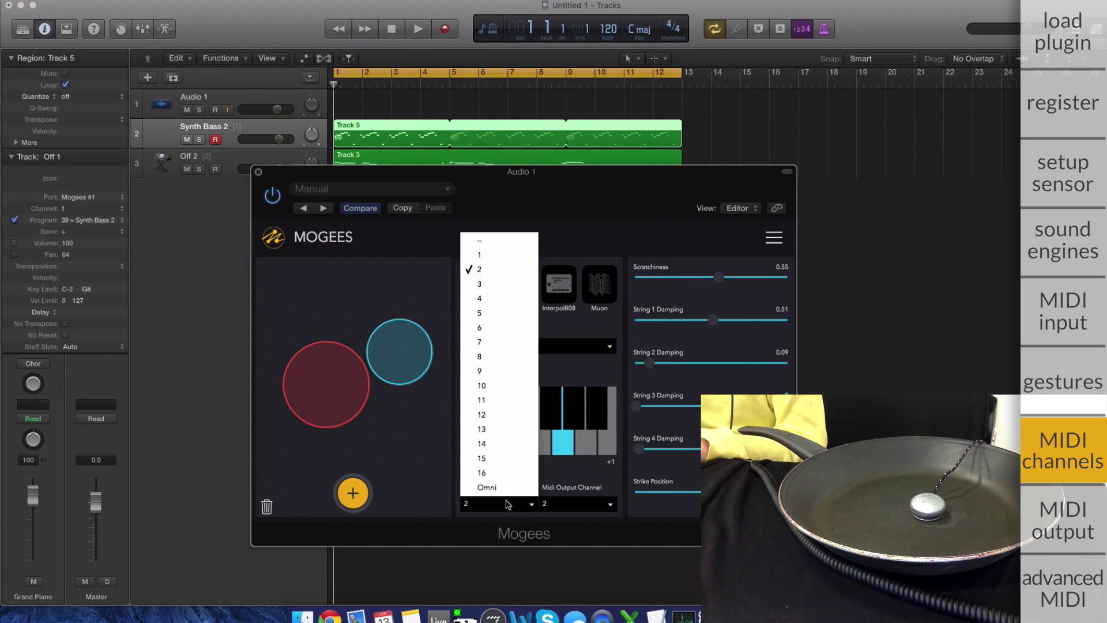
pyautogui.click(481, 273)
pyautogui.moveTo(376, 173); pyautogui.dragTo(381, 193)
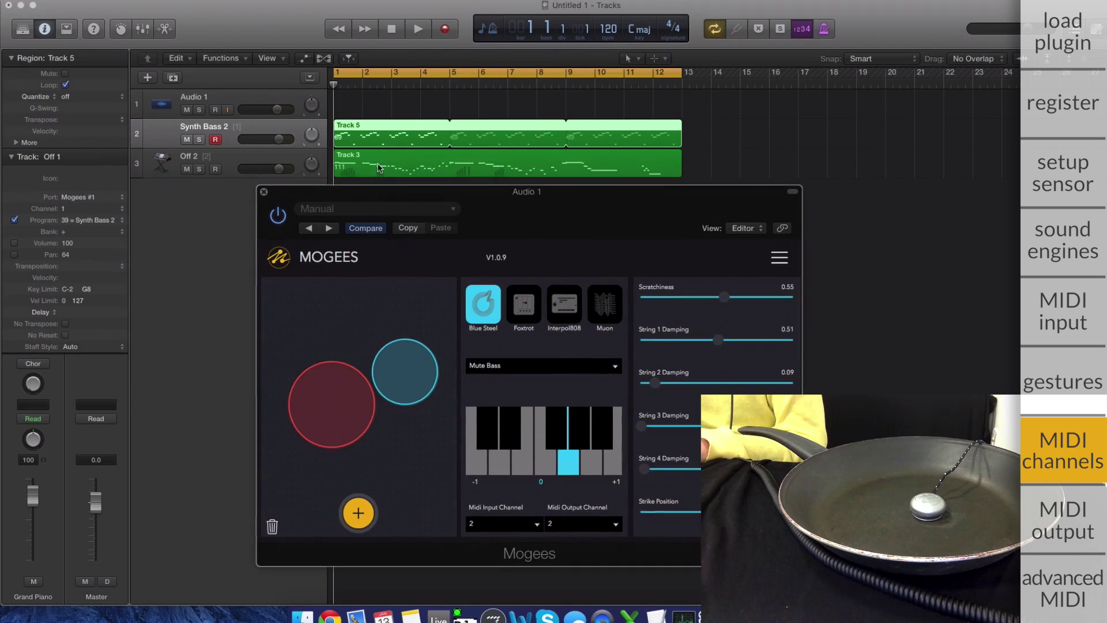
pyautogui.click(373, 165)
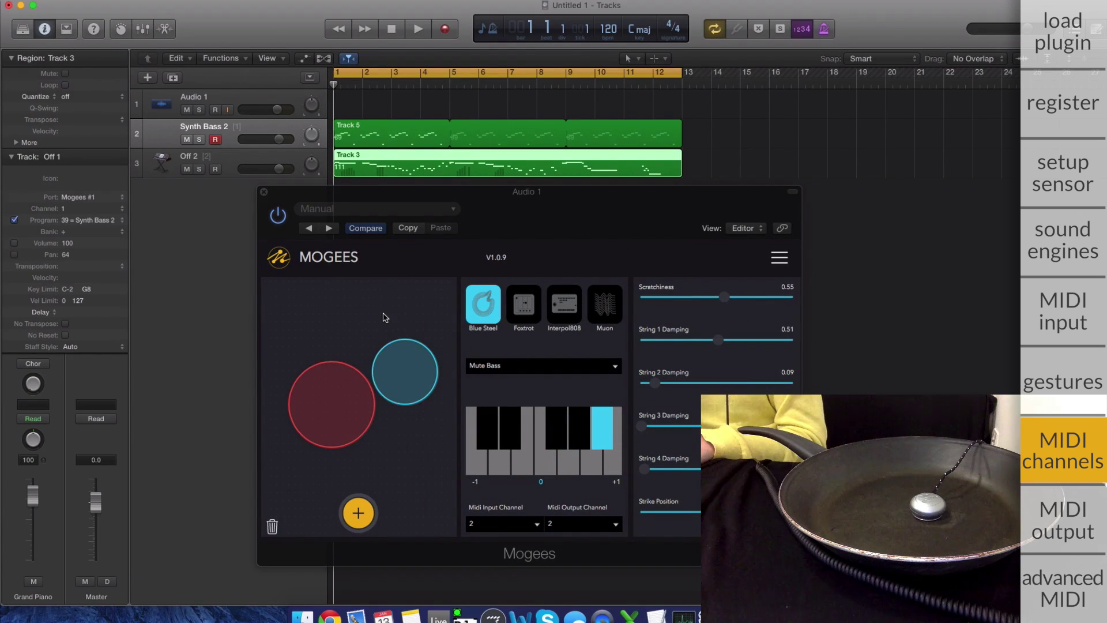
pyautogui.click(408, 360)
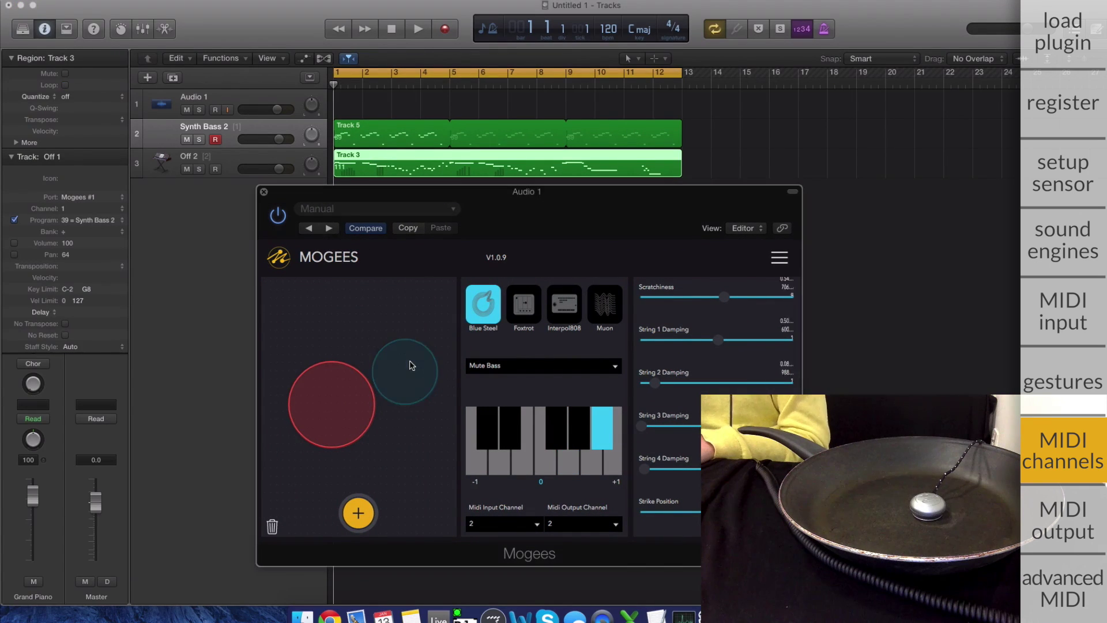
# Give the blue pad Muon's Simple preset, then record-arm Audio 1 and start playback.
pyautogui.click(616, 305)
pyautogui.click(507, 369)
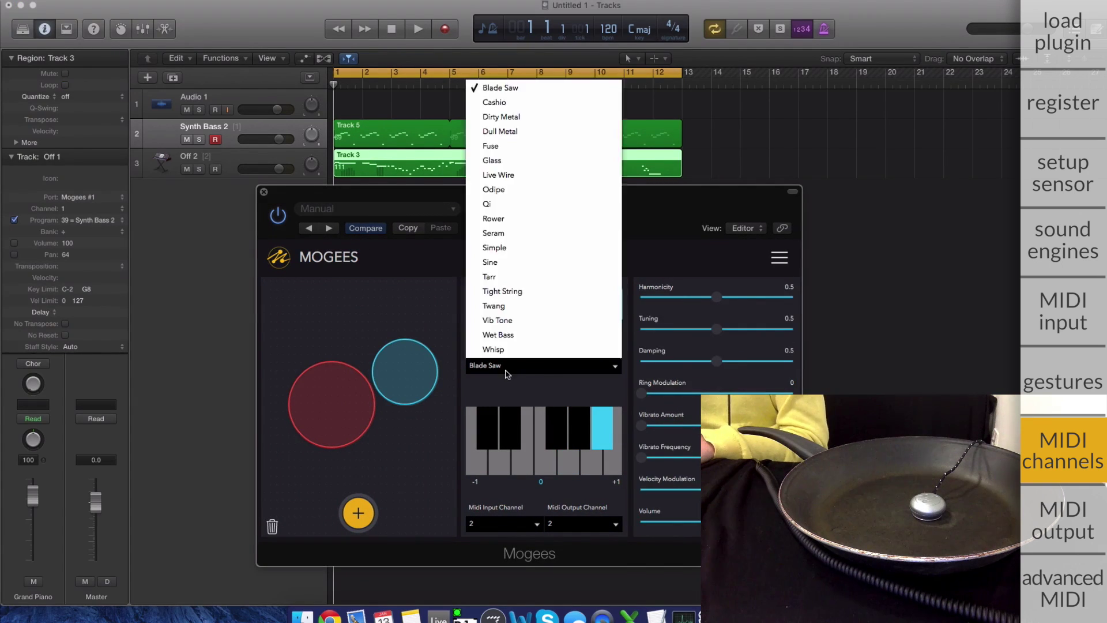
pyautogui.click(528, 249)
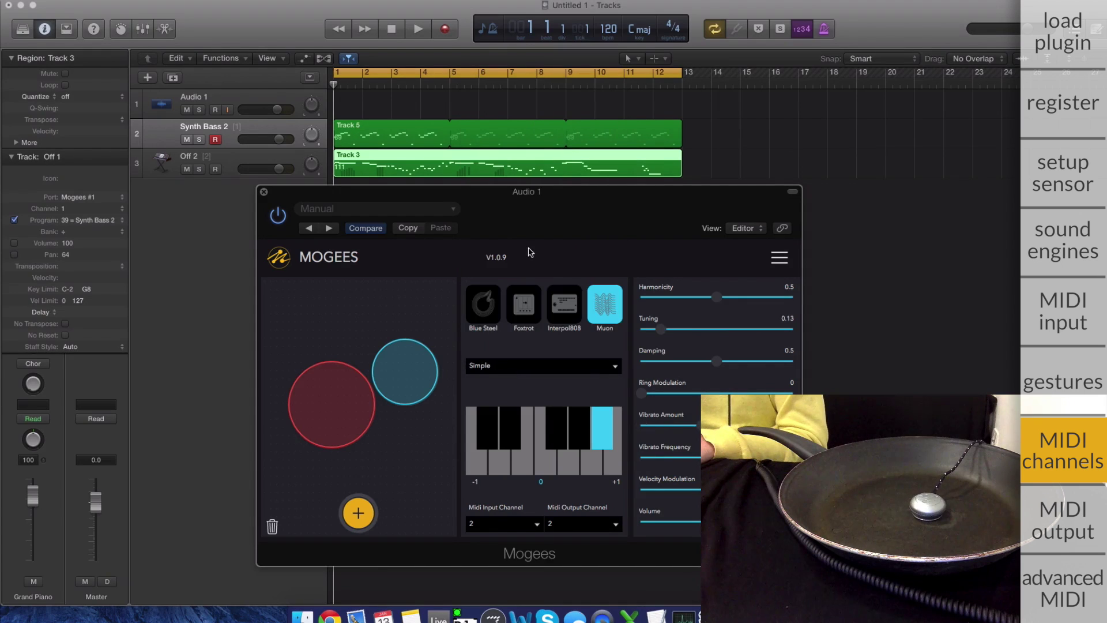
pyautogui.click(217, 110)
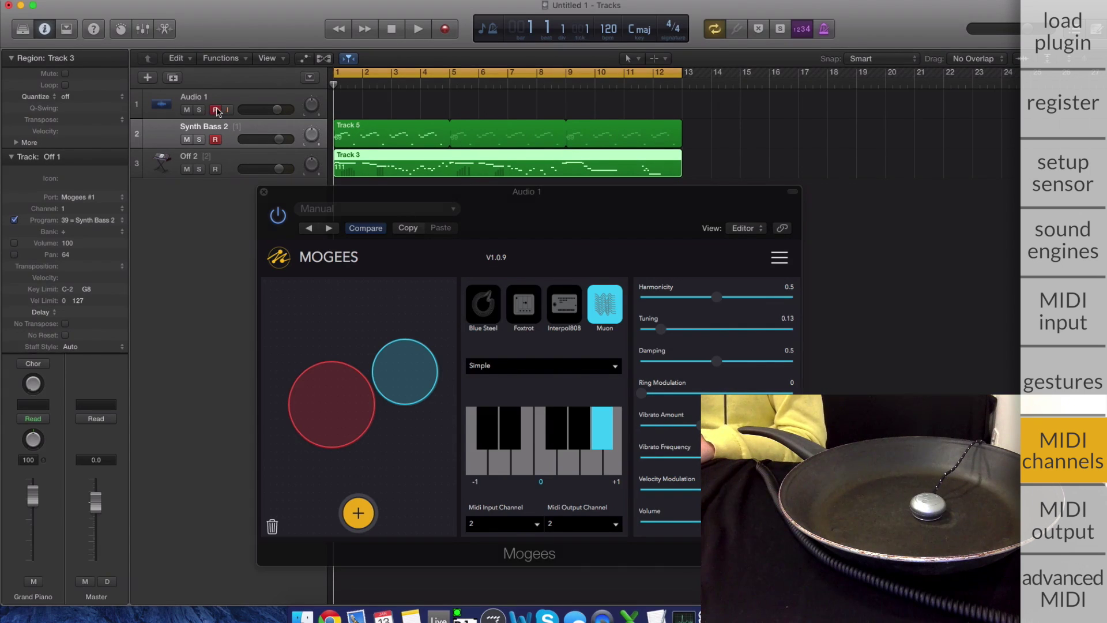
pyautogui.click(419, 31)
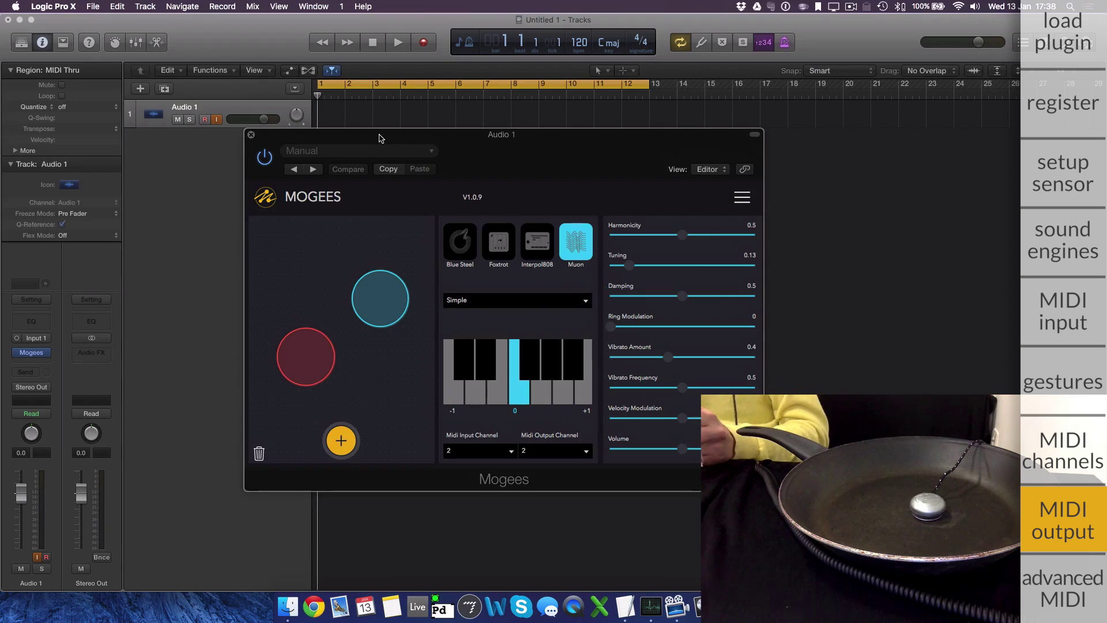
# Add an Inst 1 software instrument track with Alchemy, then lower and record-arm Audio 1.
pyautogui.click(252, 135)
pyautogui.click(148, 7)
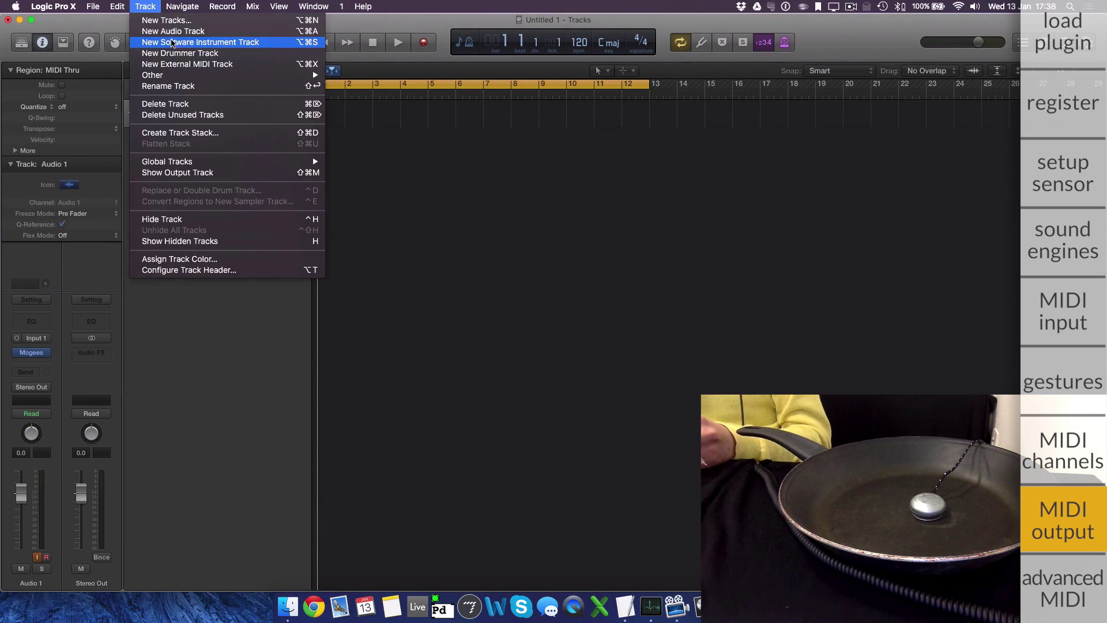
pyautogui.click(179, 44)
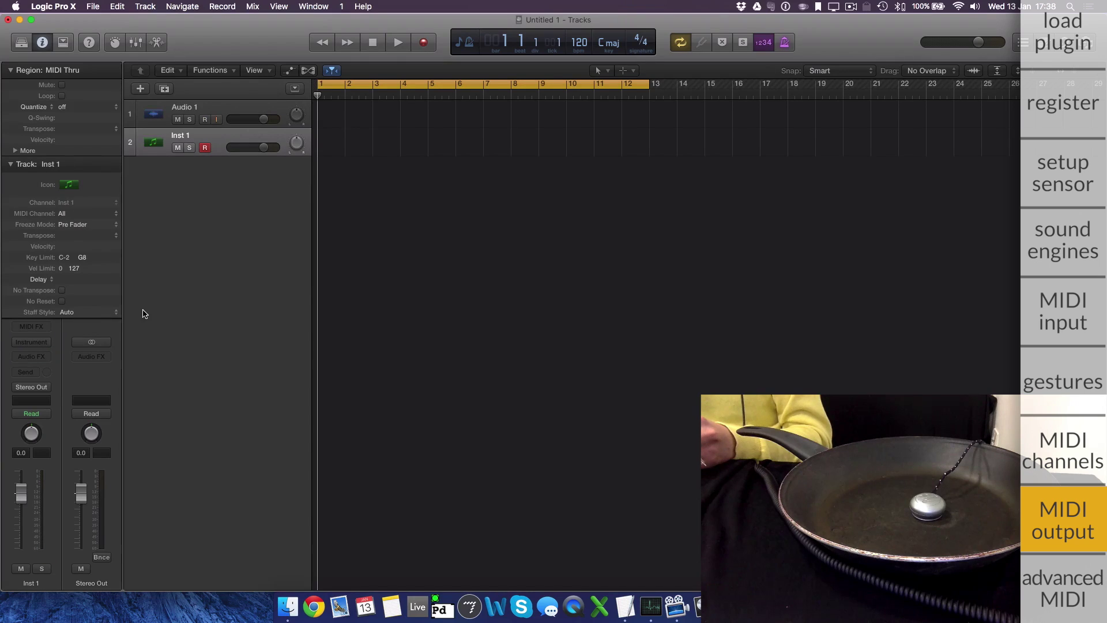
pyautogui.click(35, 343)
pyautogui.moveTo(53, 356)
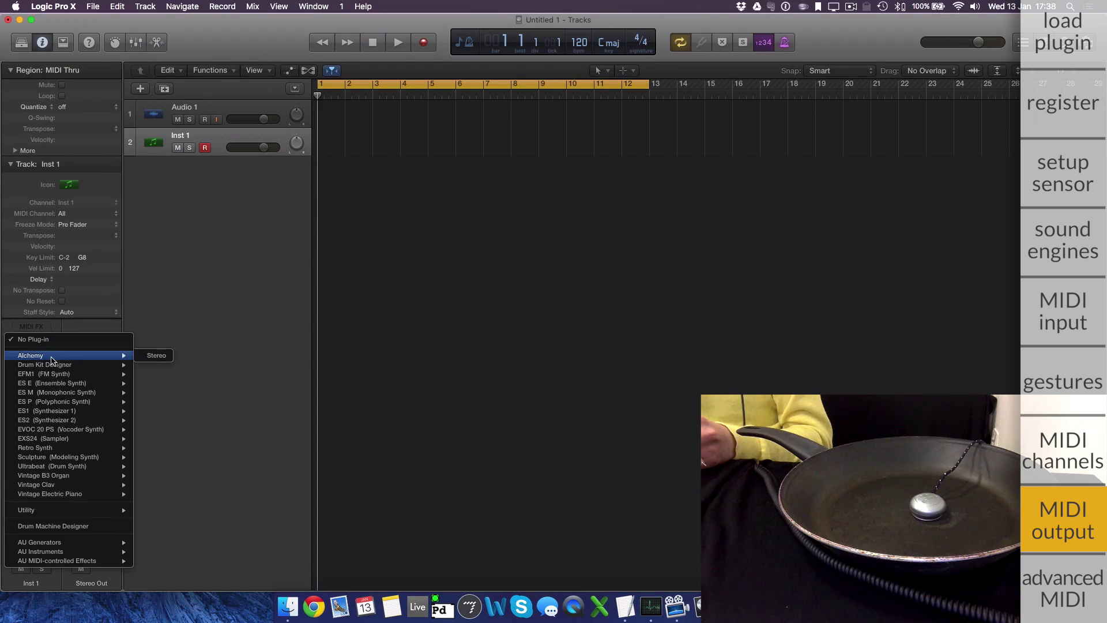
pyautogui.click(151, 358)
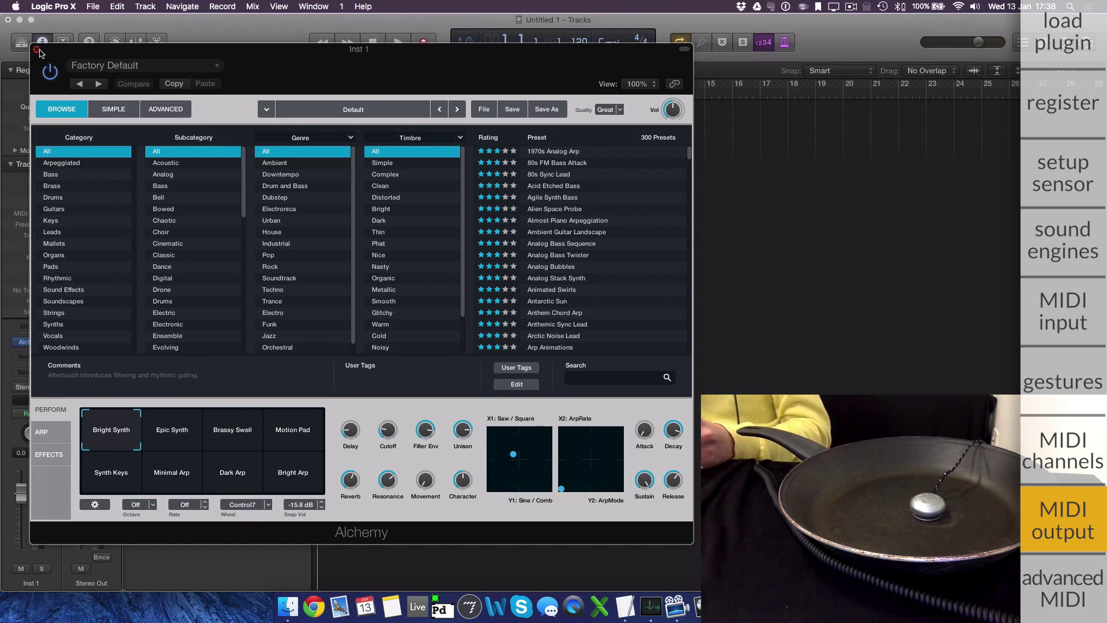
pyautogui.click(36, 50)
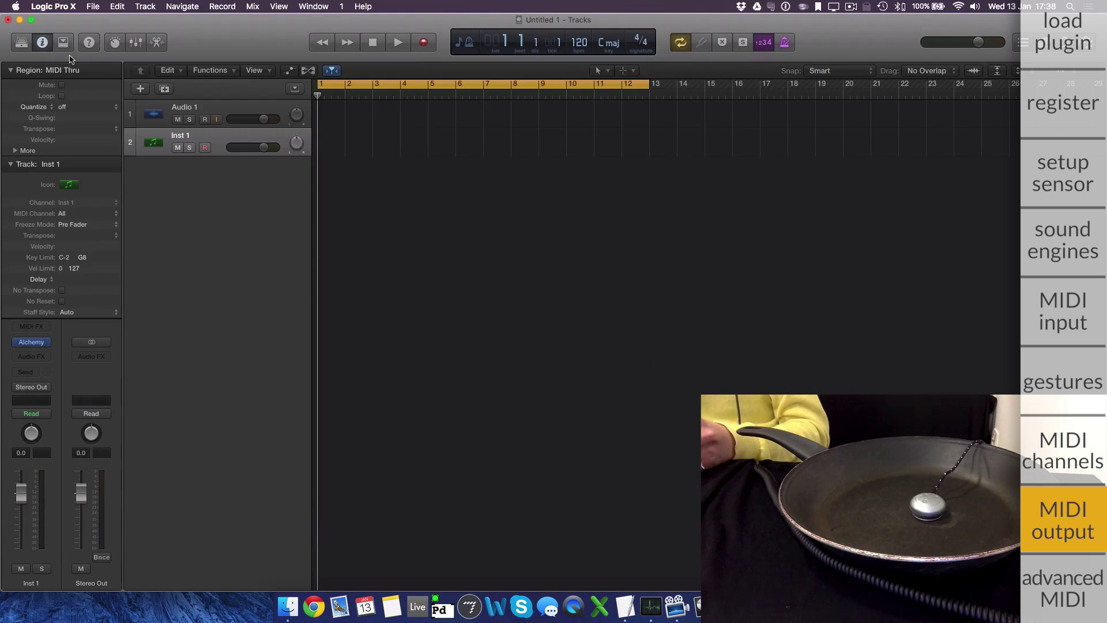
pyautogui.moveTo(265, 119); pyautogui.dragTo(230, 118)
pyautogui.click(203, 121)
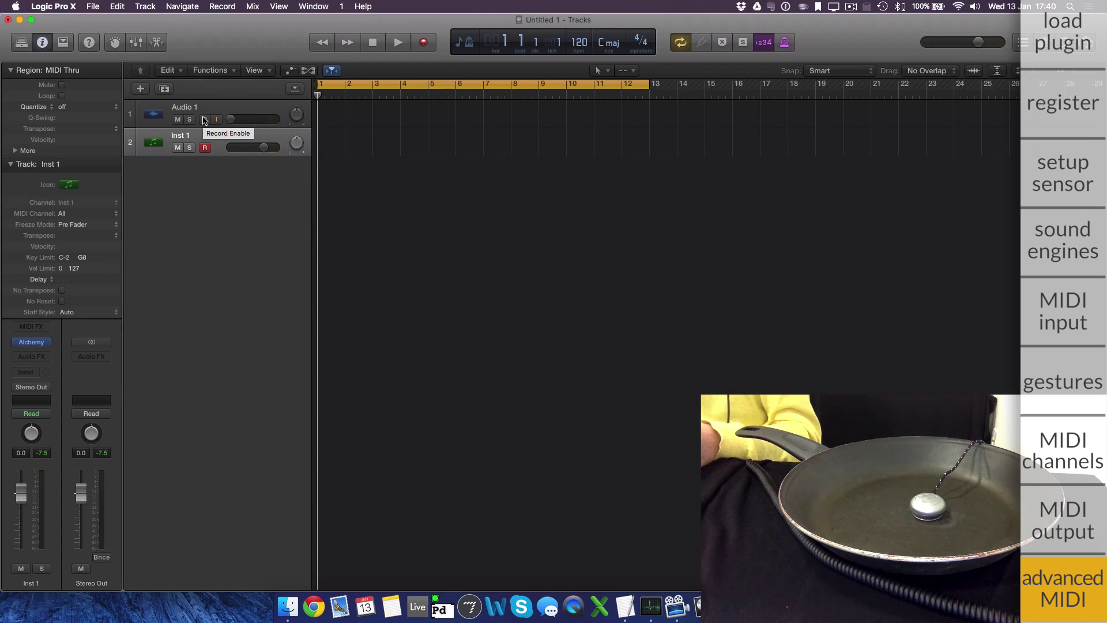
# Tick the MIDI option in the Advanced preferences pane and close Preferences.
pyautogui.click(53, 7)
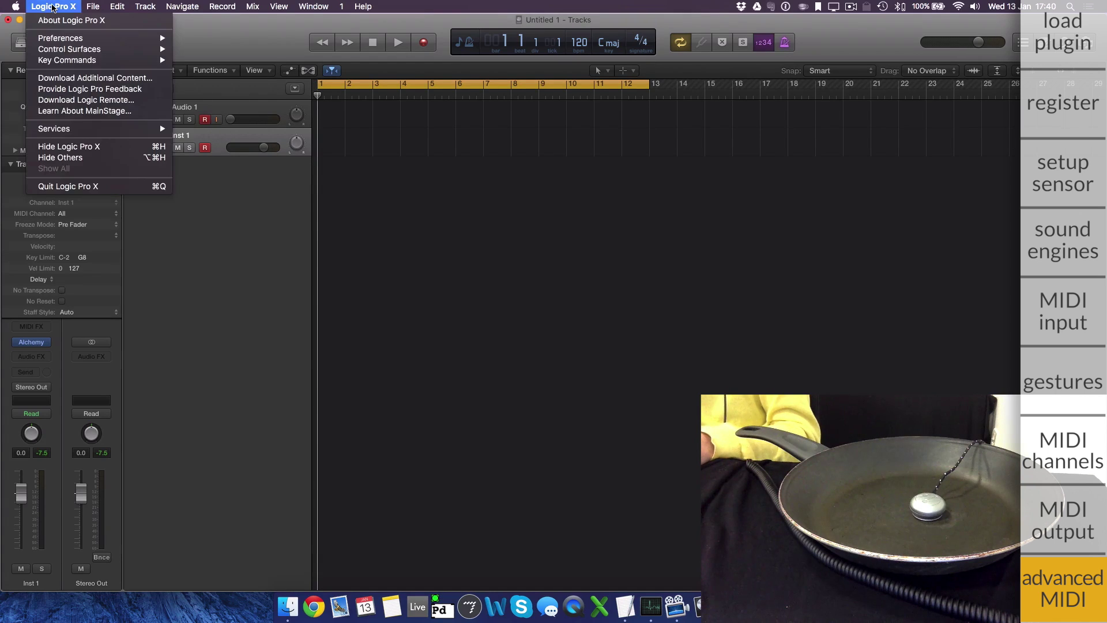
pyautogui.moveTo(60, 38)
pyautogui.click(186, 41)
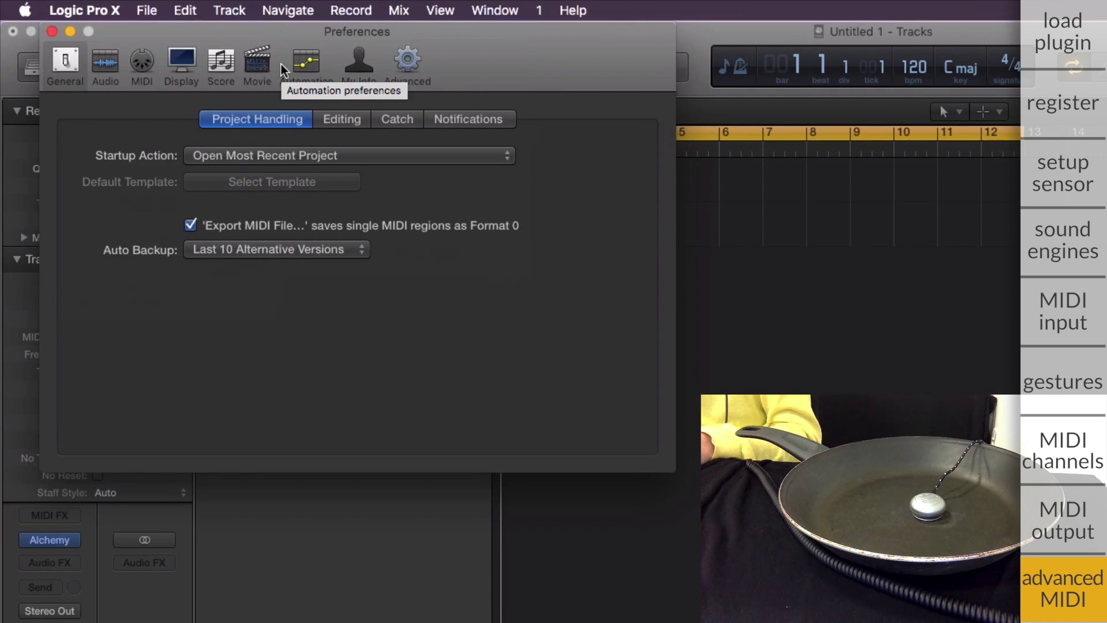
pyautogui.click(406, 62)
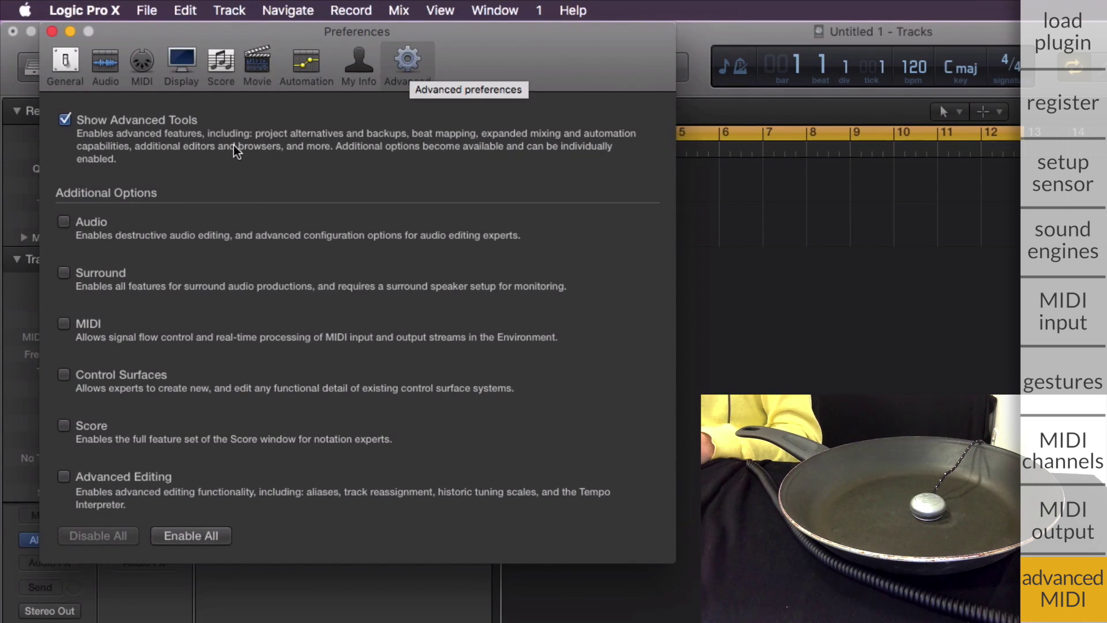
pyautogui.click(63, 322)
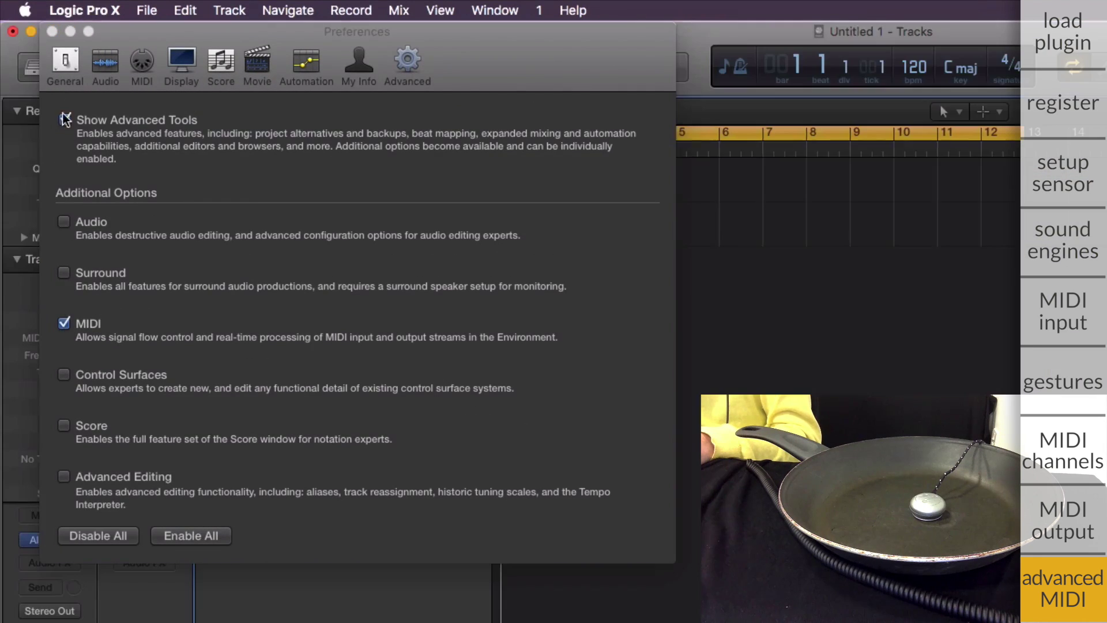
pyautogui.click(52, 32)
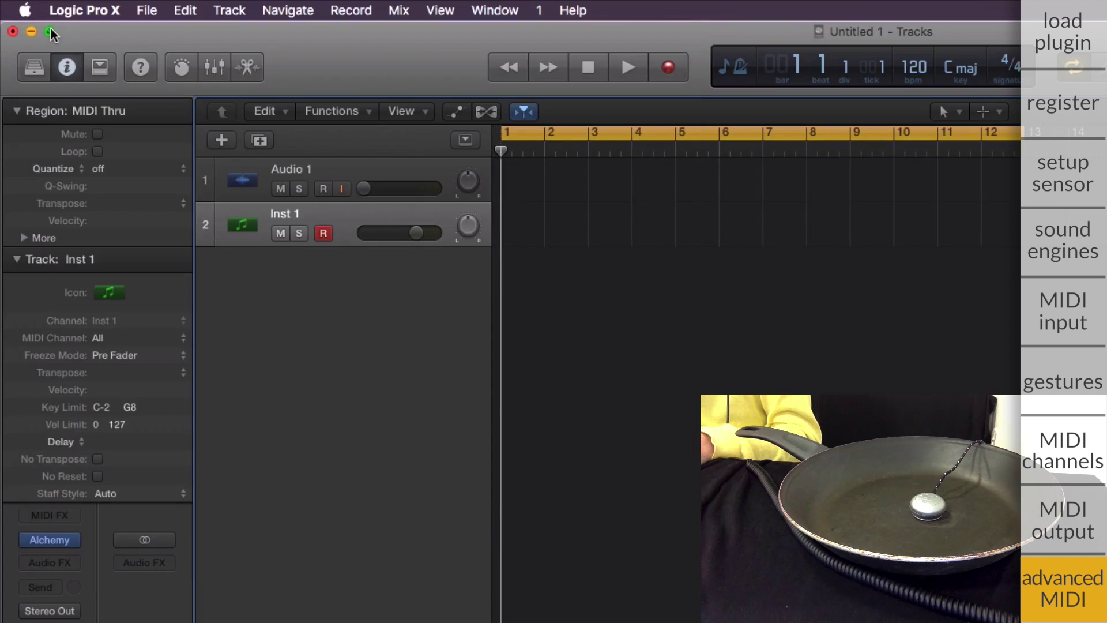
# Place a new Physical Input object in the MIDI Environment, then return to the Tracks window.
pyautogui.click(486, 9)
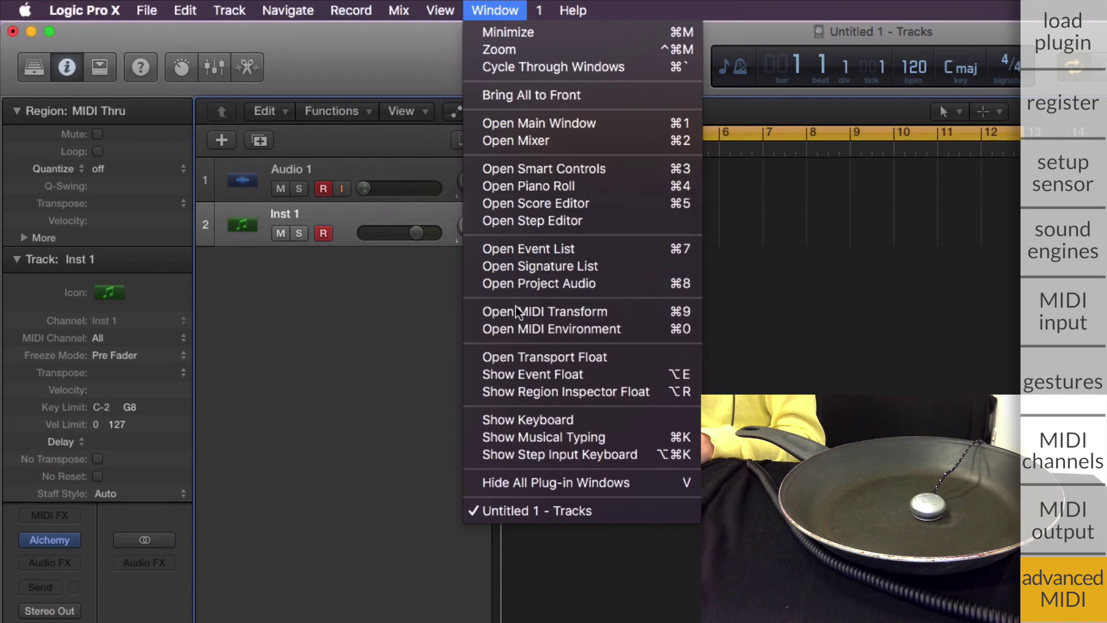
pyautogui.click(539, 329)
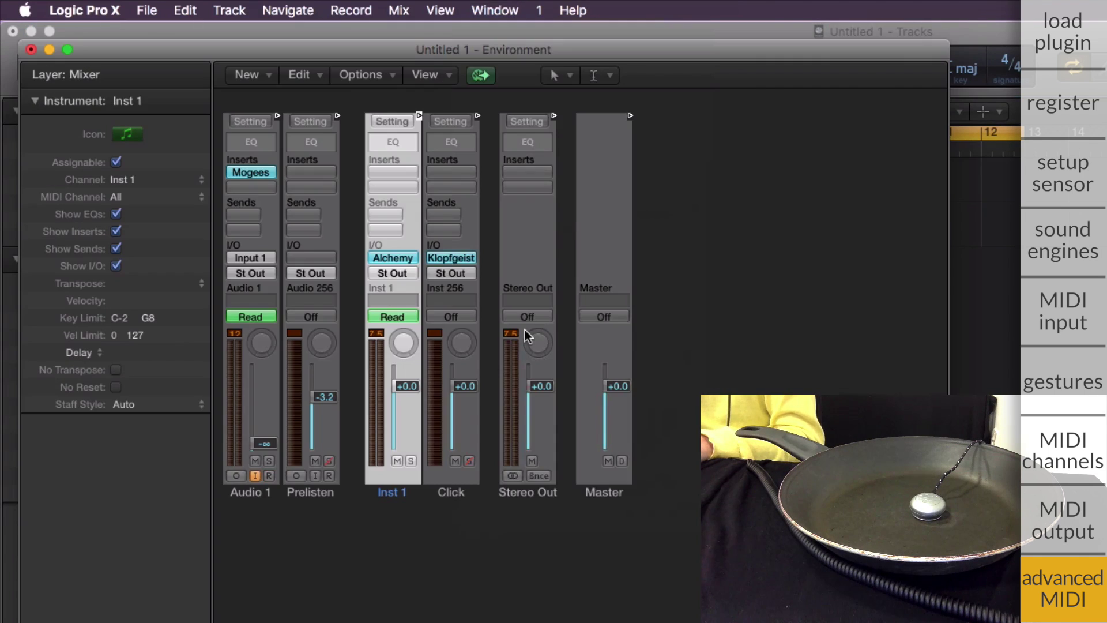
pyautogui.click(268, 77)
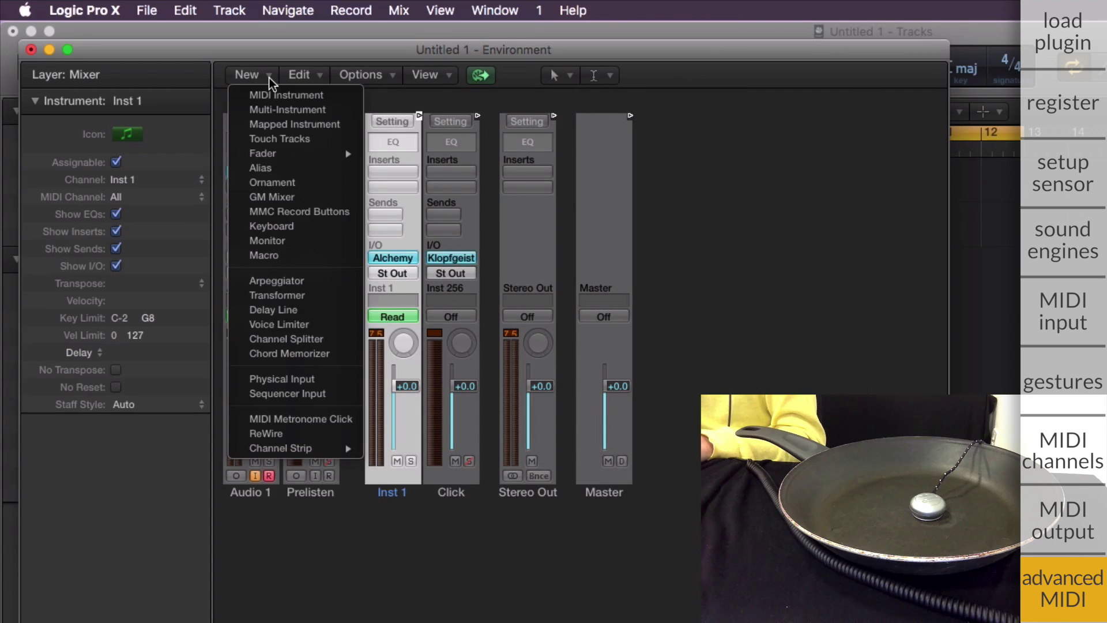
pyautogui.click(312, 385)
pyautogui.moveTo(383, 134); pyautogui.dragTo(791, 165)
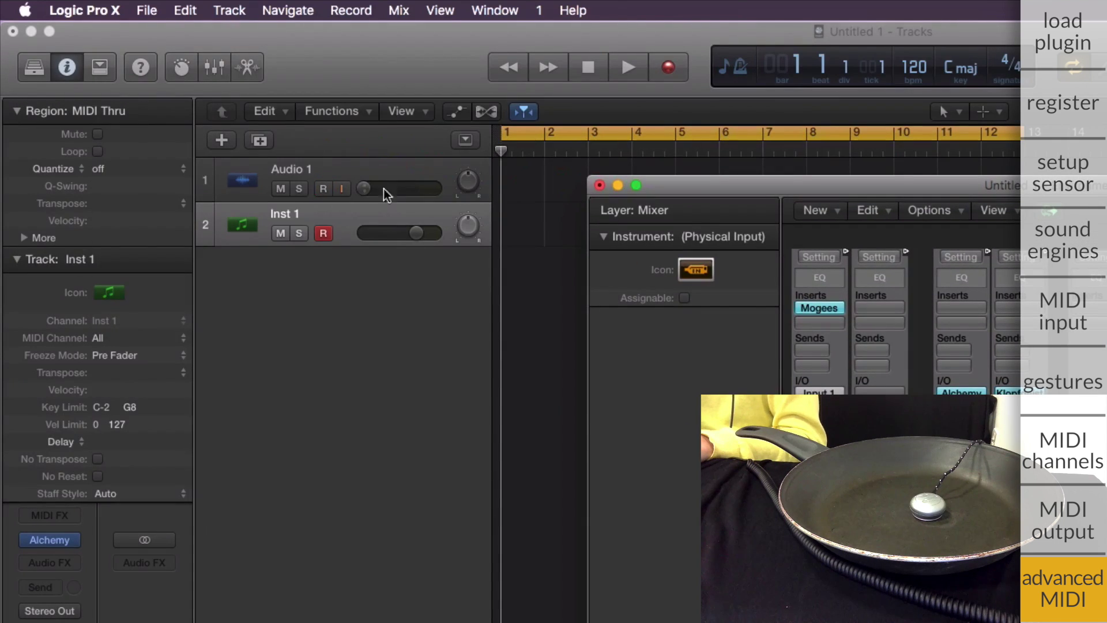
pyautogui.click(304, 167)
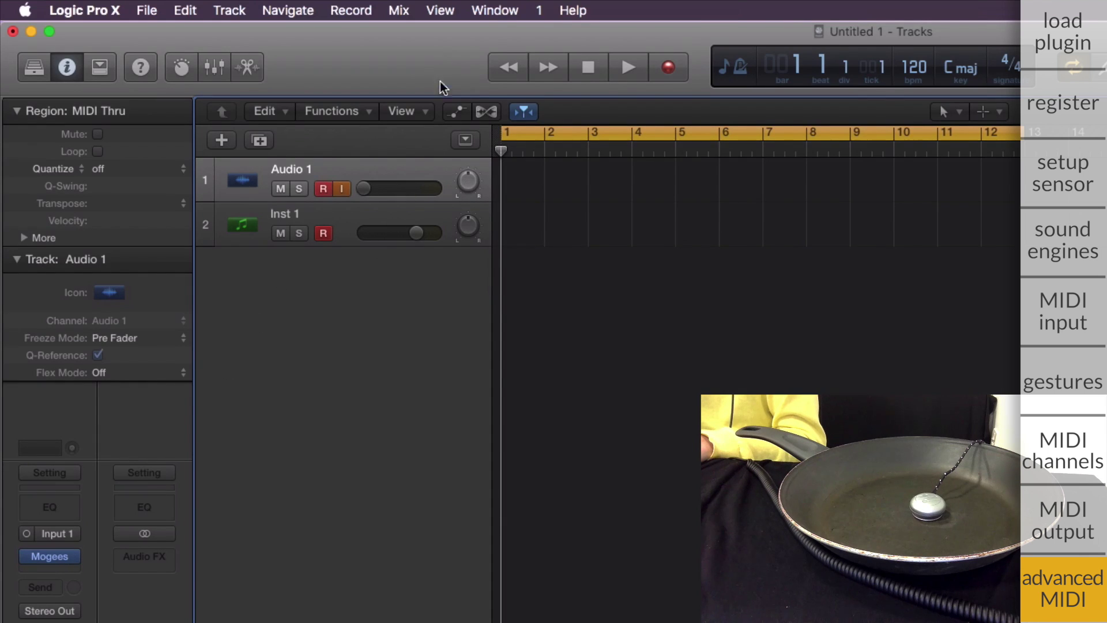
# Reopen the MIDI Environment and cable the Physical Input's Sum output to the Inst 1 channel strip.
pyautogui.click(491, 10)
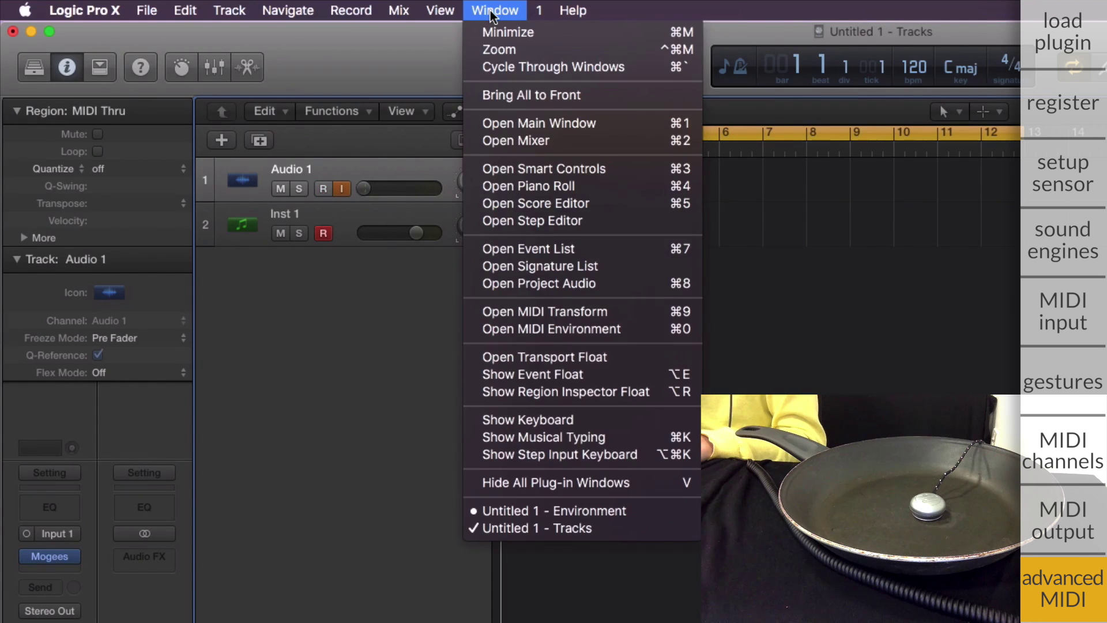
pyautogui.click(544, 328)
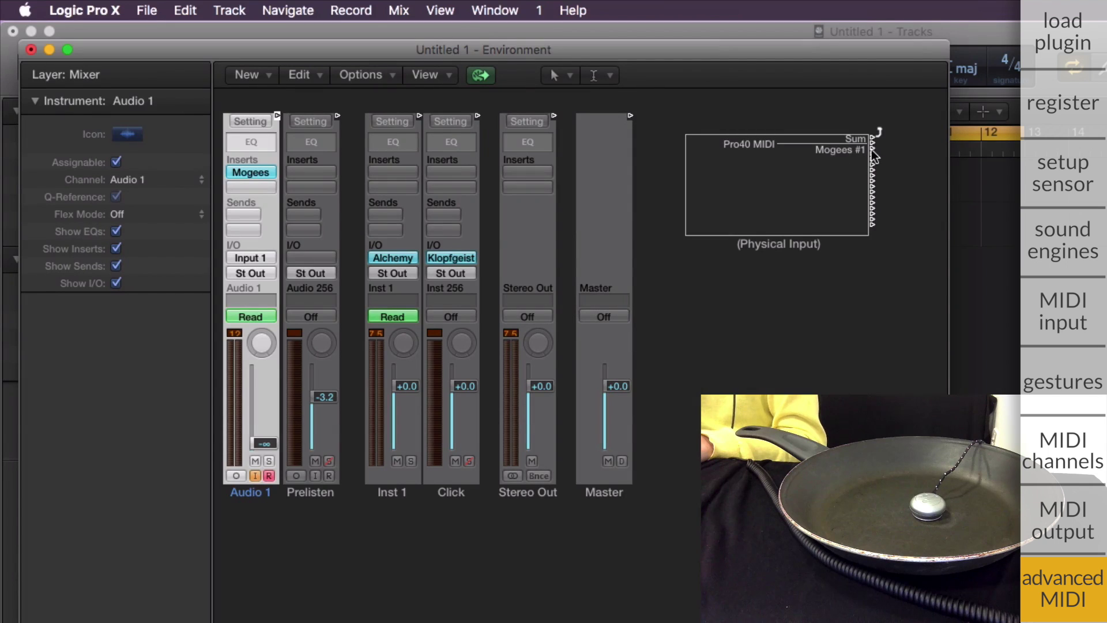
pyautogui.moveTo(868, 157)
pyautogui.mouseDown()
pyautogui.moveTo(905, 165)
pyautogui.moveTo(576, 388)
pyautogui.moveTo(384, 268)
pyautogui.moveTo(394, 257)
pyautogui.mouseUp()
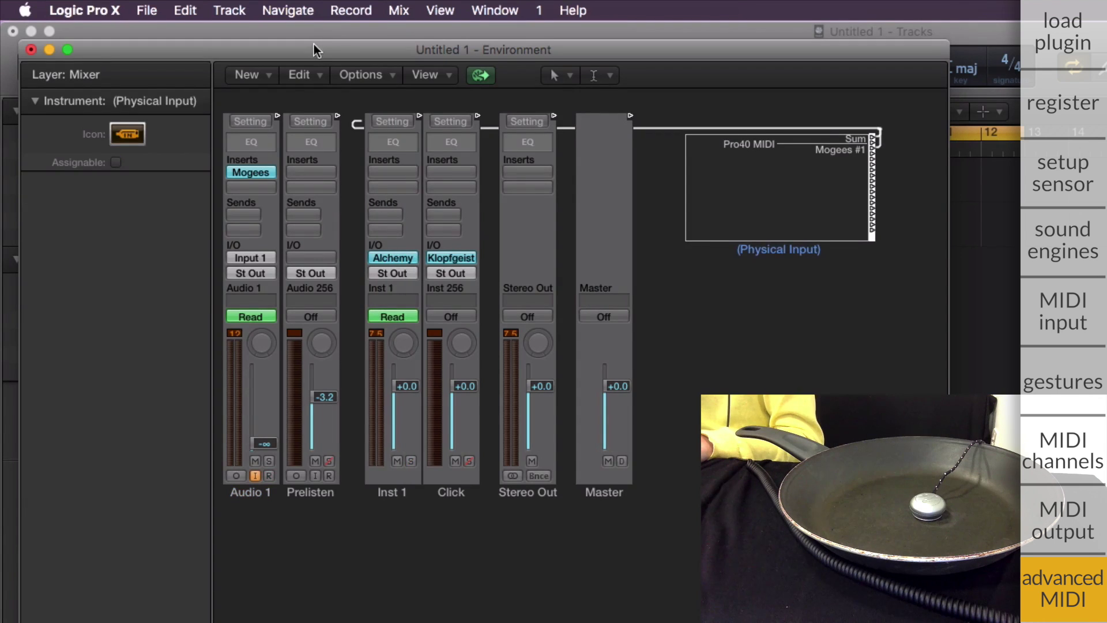
pyautogui.moveTo(313, 49); pyautogui.dragTo(802, 85)
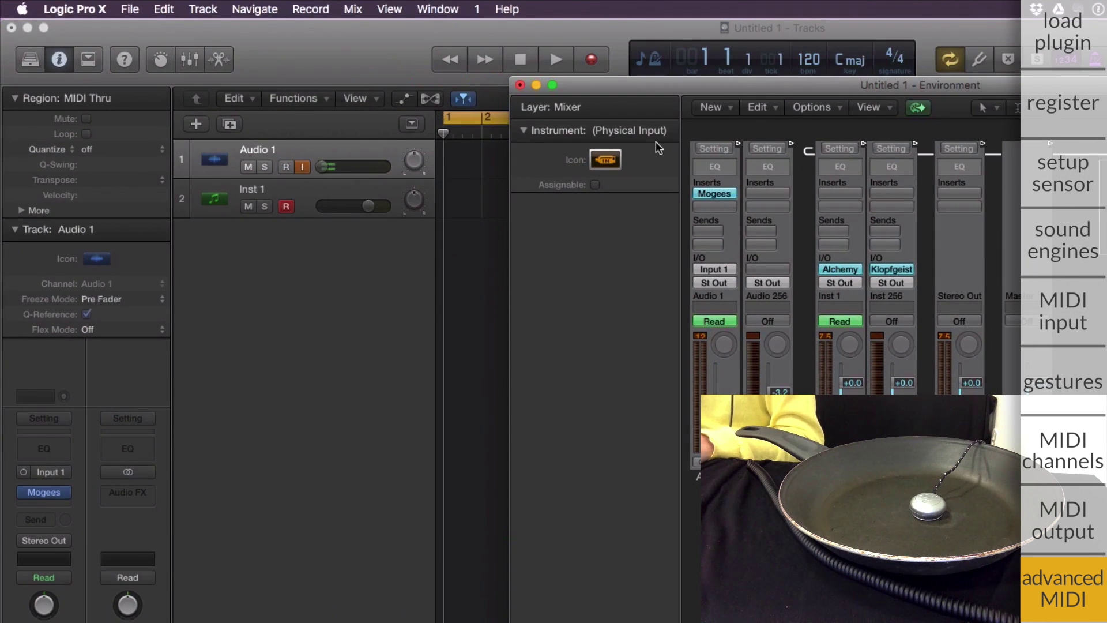
# Add a new Audio 2 track and reassign it to the existing Mogees port.
pyautogui.rightClick(355, 150)
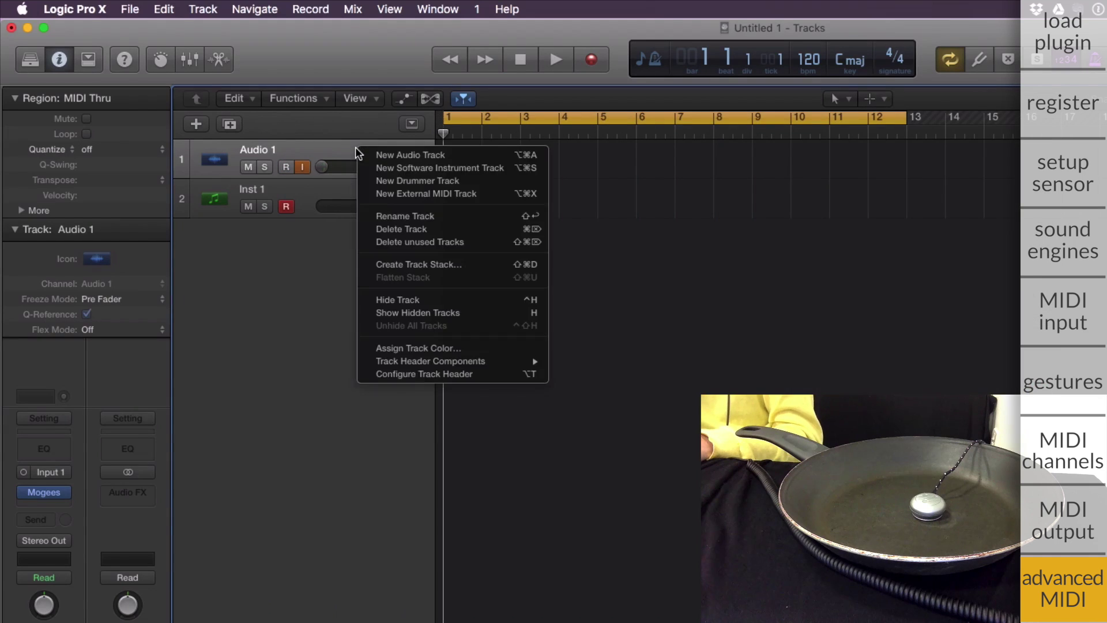
pyautogui.click(346, 147)
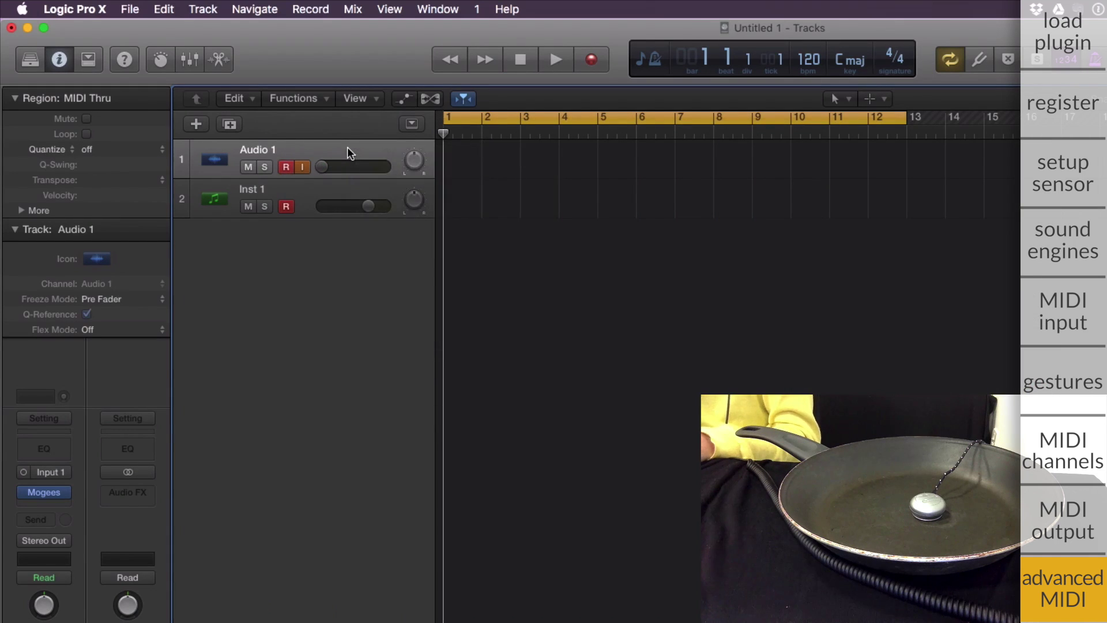
pyautogui.press('super+d')
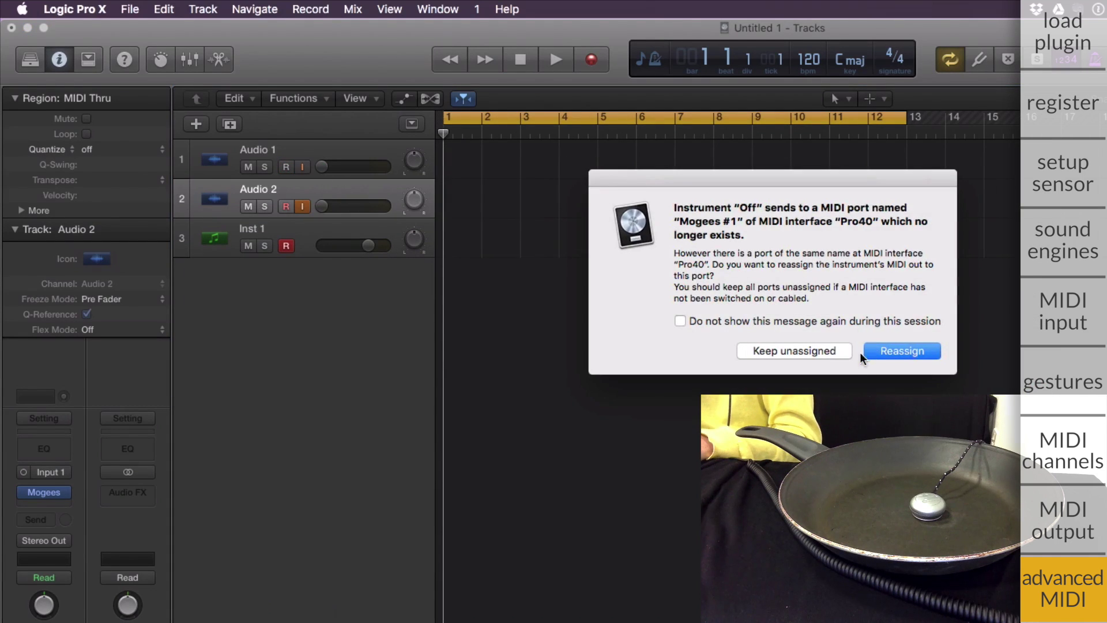
pyautogui.click(900, 351)
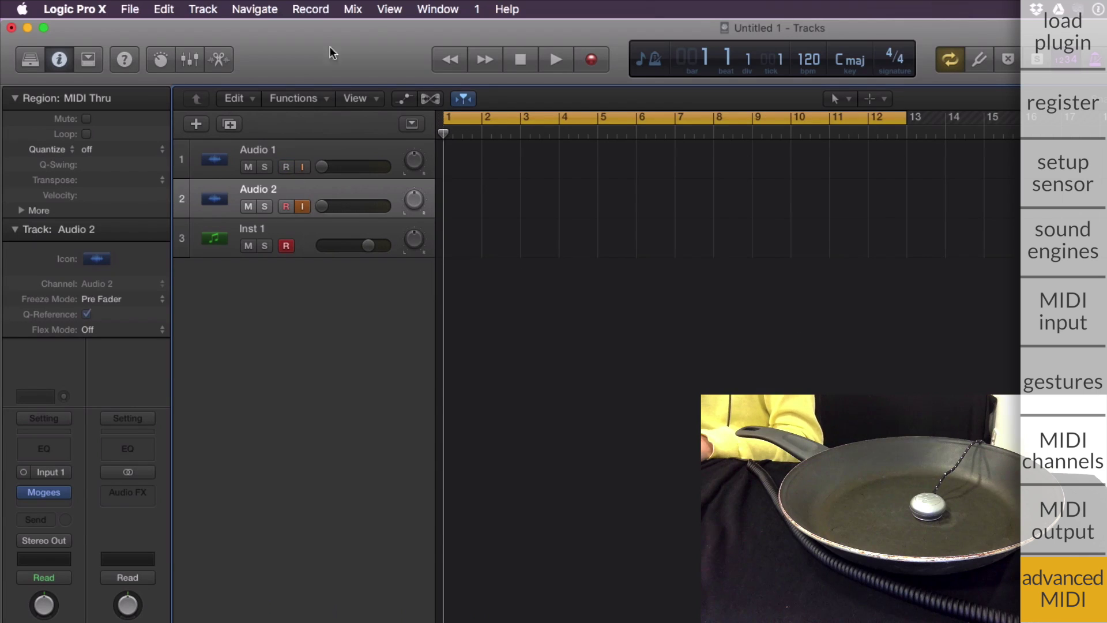
# In the MIDI Environment, cable the Physical Input's Mogees #1 output to Stereo Out.
pyautogui.click(436, 8)
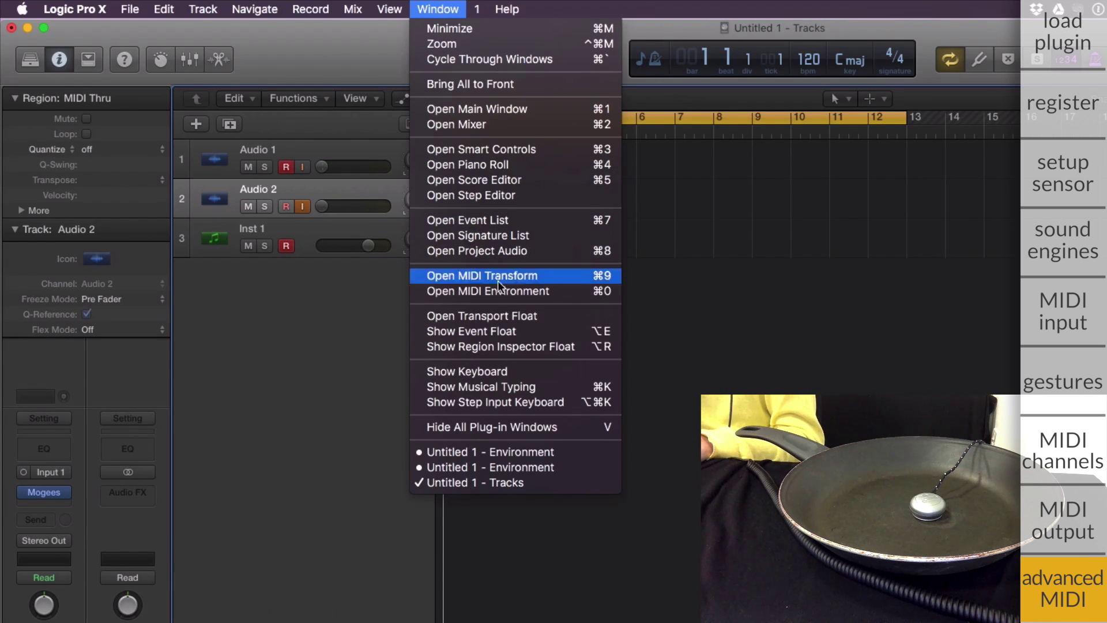
pyautogui.click(517, 291)
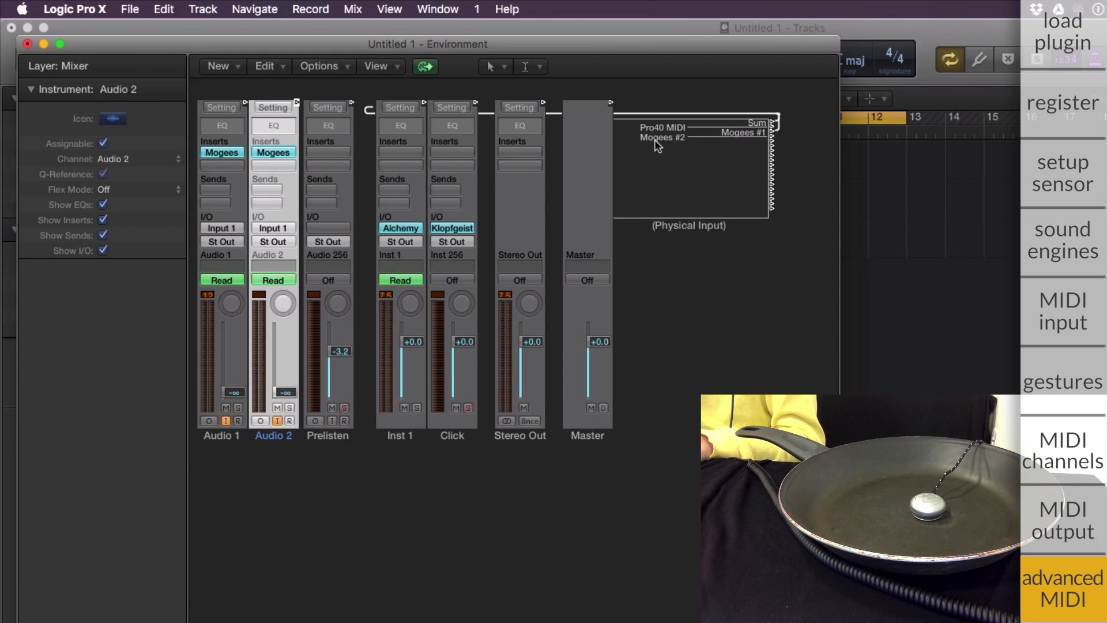
pyautogui.click(765, 134)
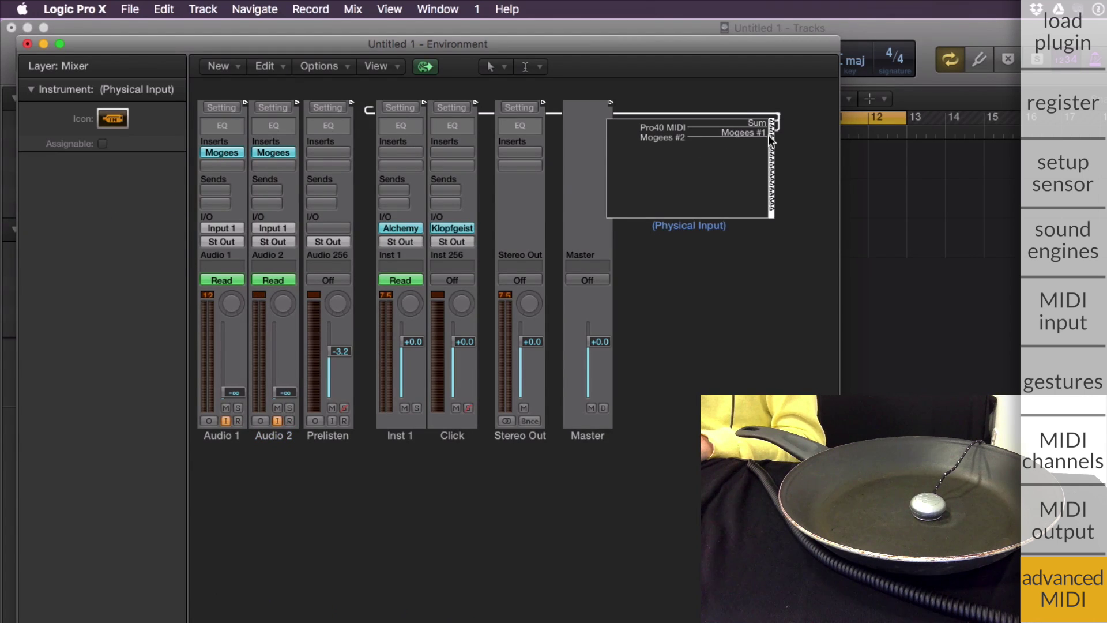
pyautogui.moveTo(772, 135); pyautogui.dragTo(362, 224)
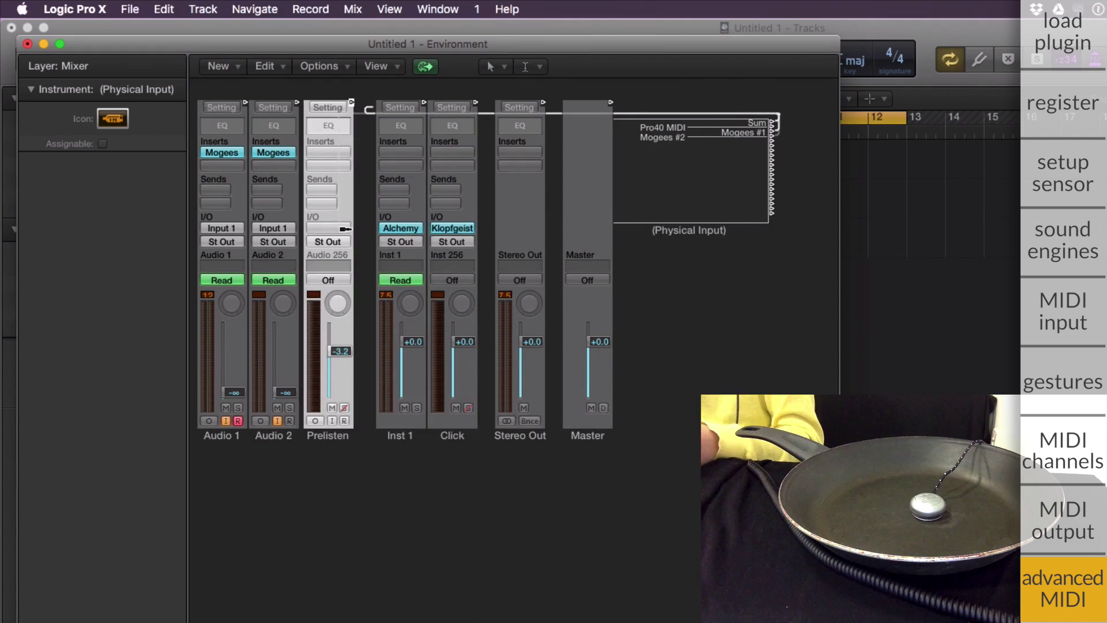
pyautogui.moveTo(361, 223); pyautogui.dragTo(487, 222)
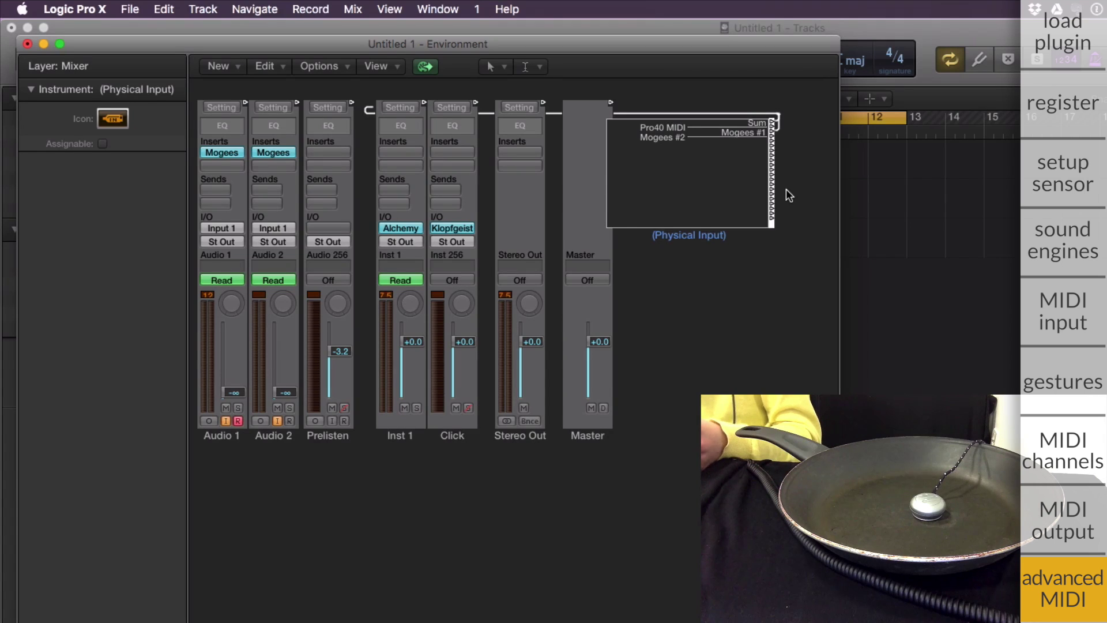
# Close the Environment, open Audio 1's Mogees plug-in and set Advanced Settings Velocity to 1.
pyautogui.click(26, 43)
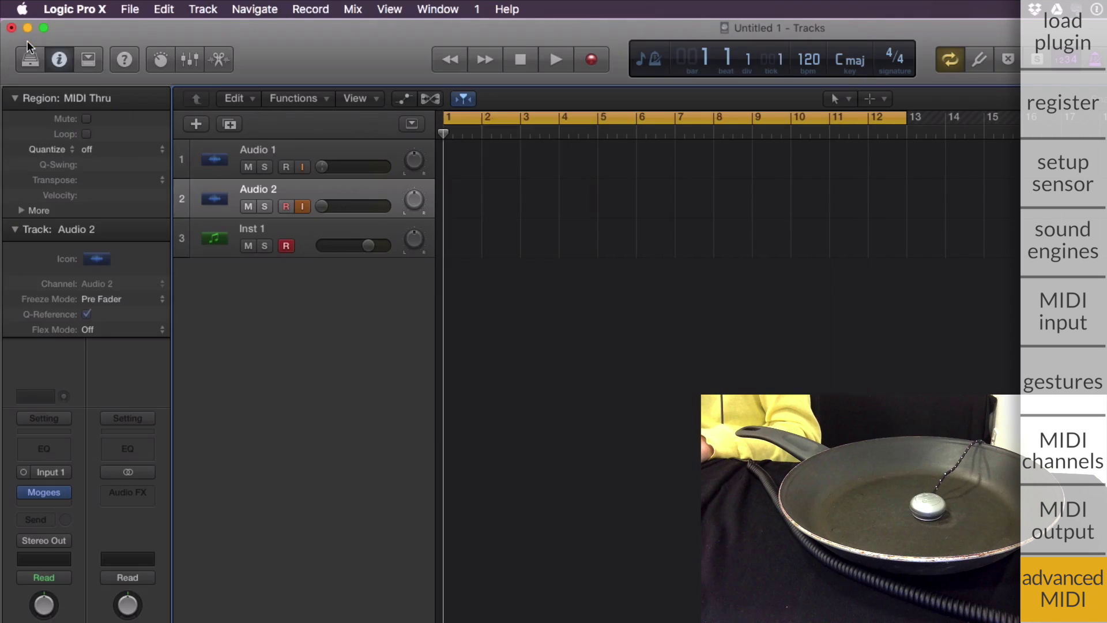
pyautogui.press('Up')
pyautogui.click(39, 487)
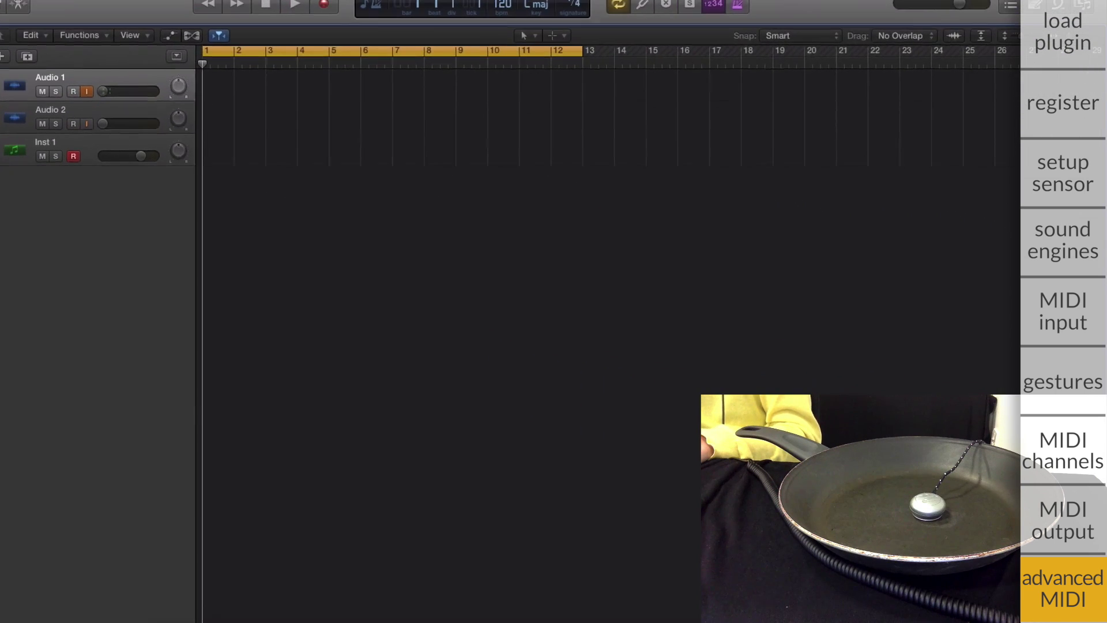
pyautogui.click(689, 180)
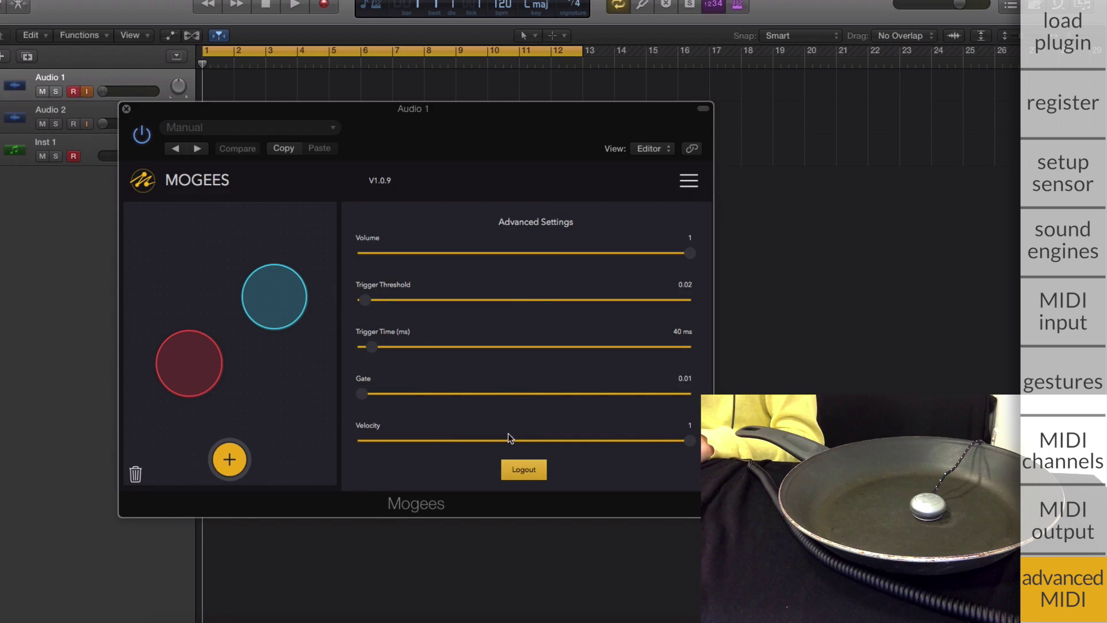
pyautogui.click(655, 442)
pyautogui.moveTo(655, 441)
pyautogui.mouseDown()
pyautogui.moveTo(428, 440)
pyautogui.moveTo(690, 440)
pyautogui.mouseUp()
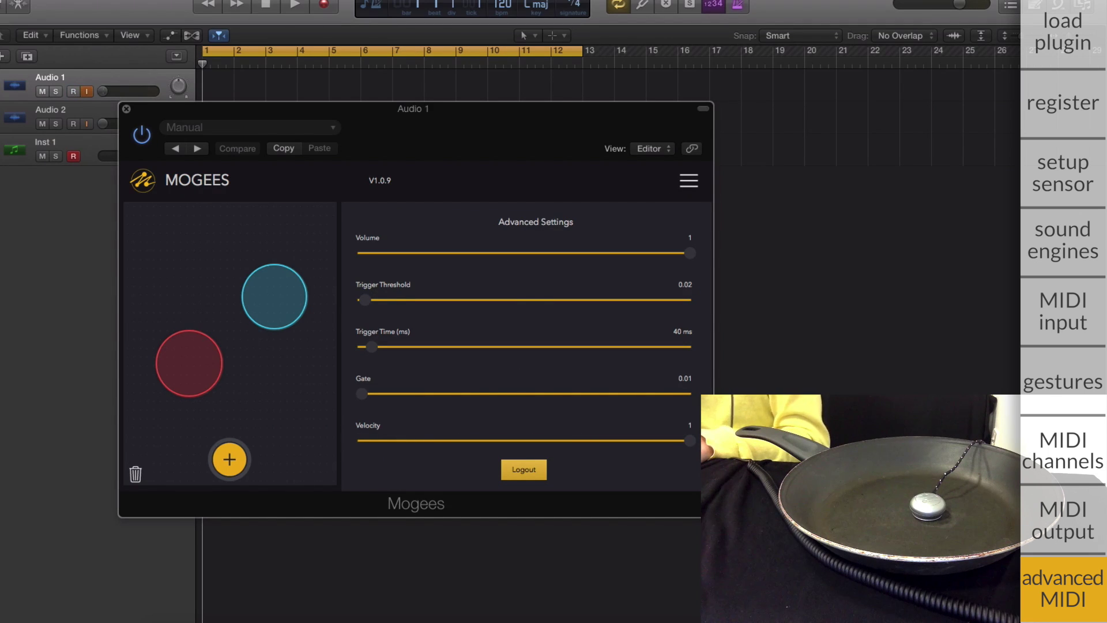